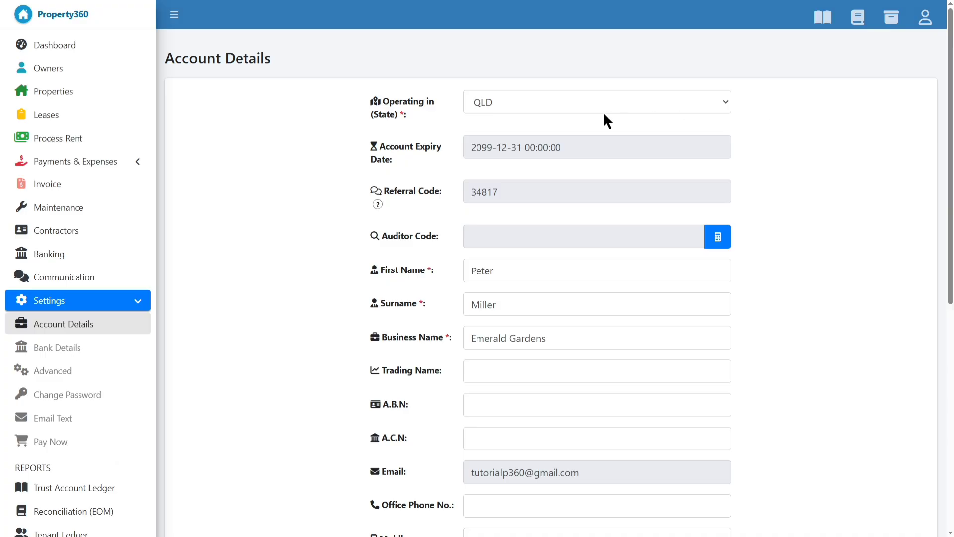
# Complete the office phone number in the account details.
pyautogui.click(579, 107)
pyautogui.scroll(-1, 567, 360)
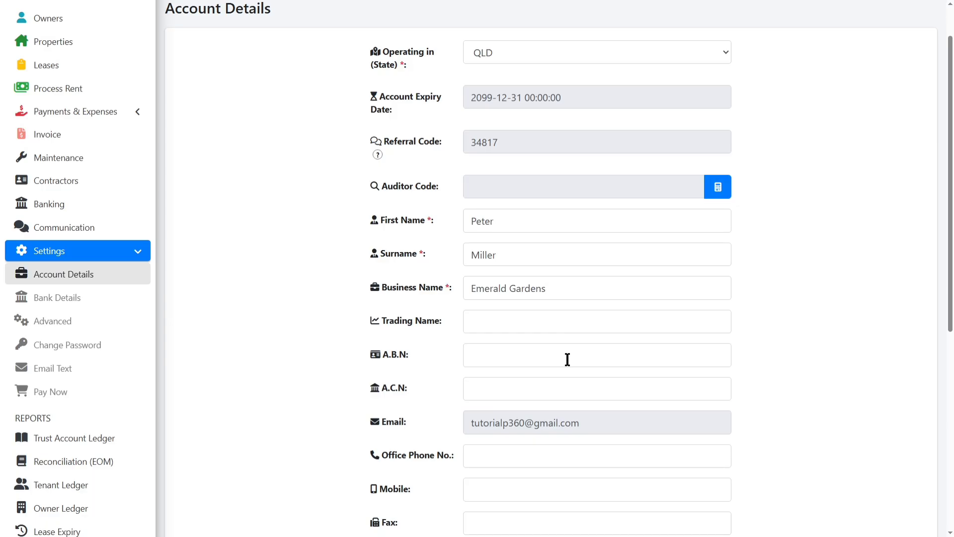
pyautogui.scroll(-2, 568, 359)
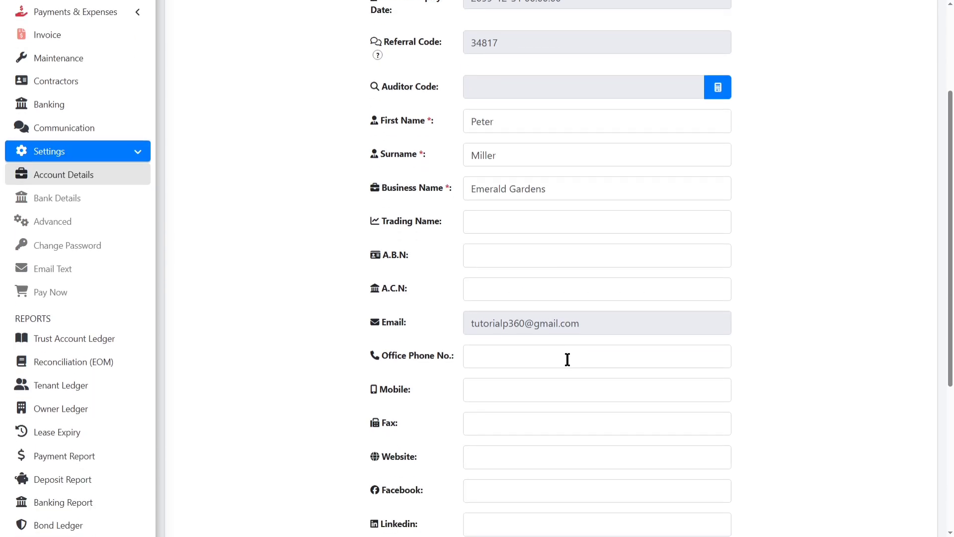
pyautogui.scroll(-1, 567, 359)
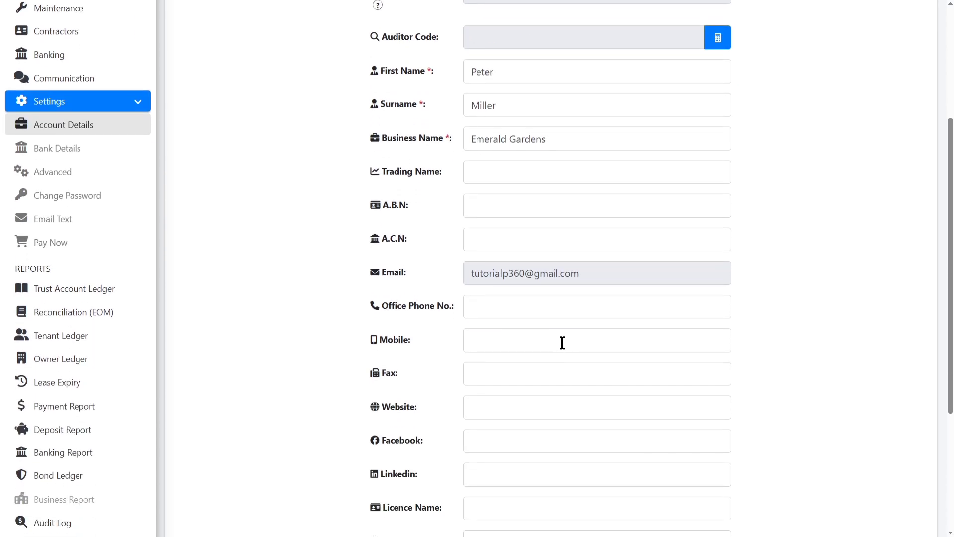
pyautogui.click(513, 315)
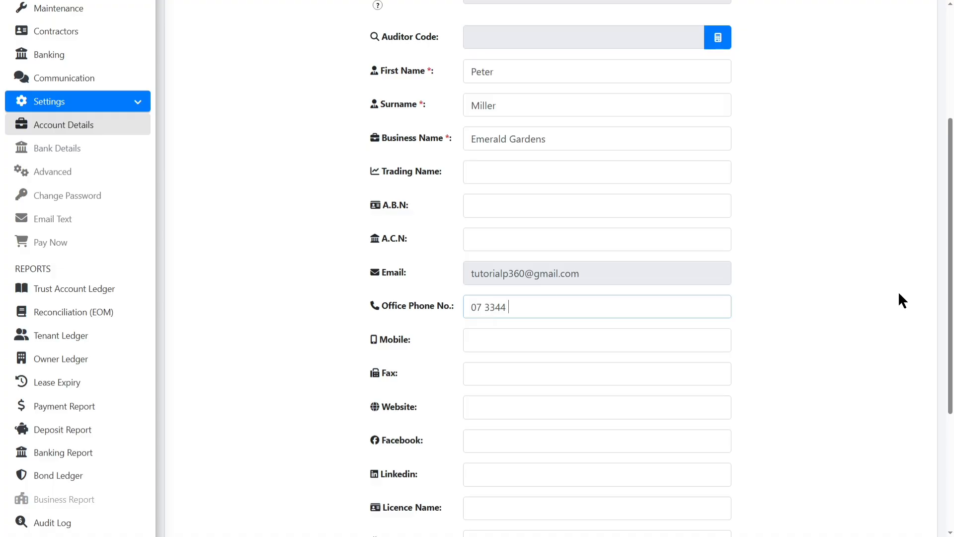
pyautogui.write('66')
# Enter the licence holder's name and the licence number.
pyautogui.scroll(-2, 761, 205)
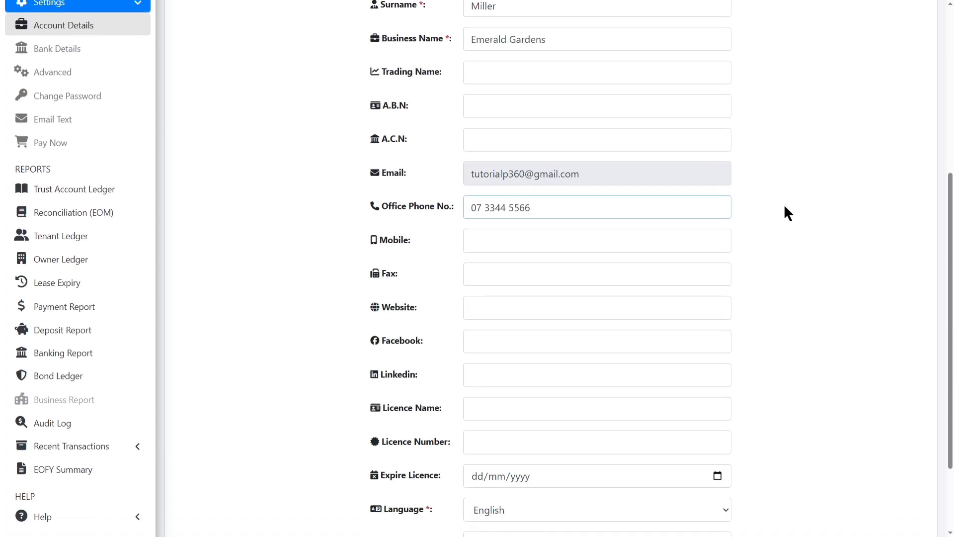
pyautogui.scroll(-2, 798, 214)
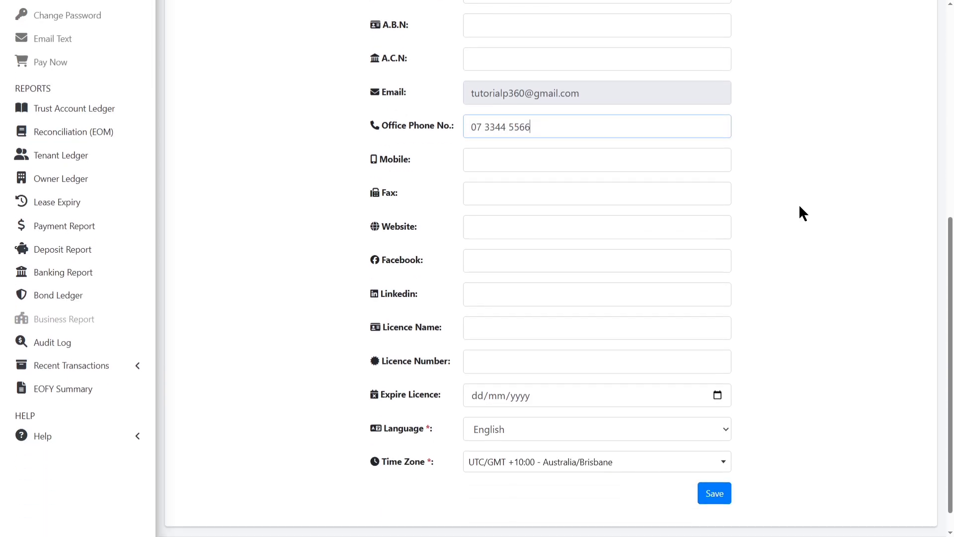
pyautogui.click(633, 304)
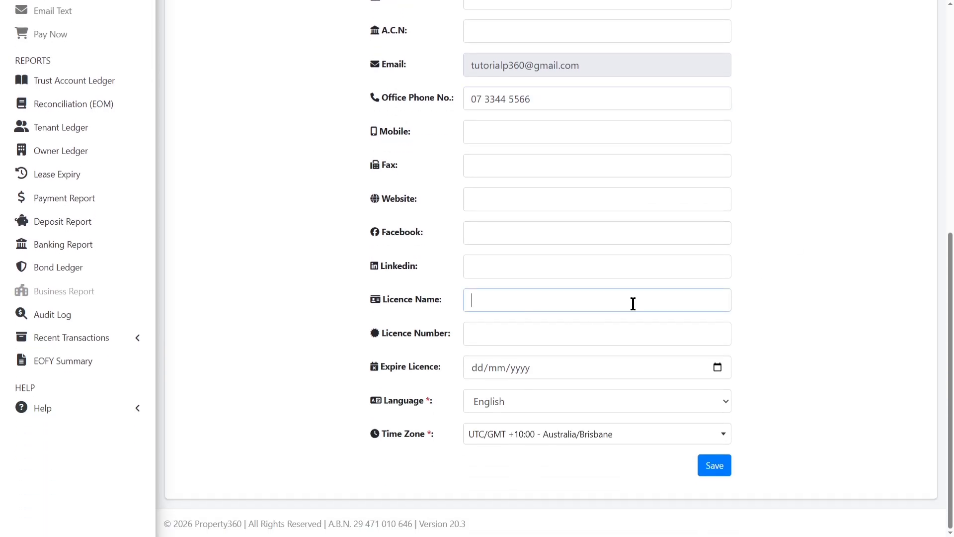
pyautogui.press('Tab')
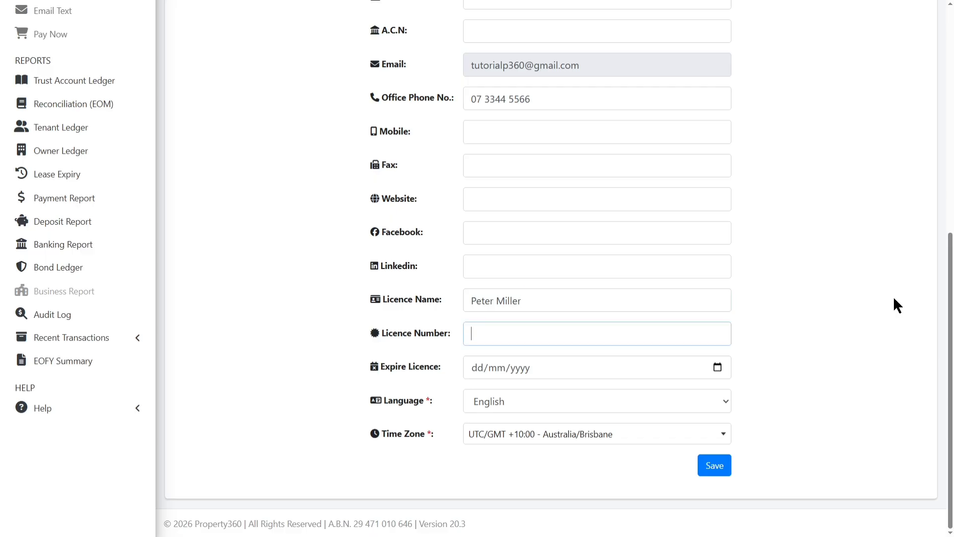
# Set the licence expiry date to 18 August 2027 and save the account details.
pyautogui.click(718, 366)
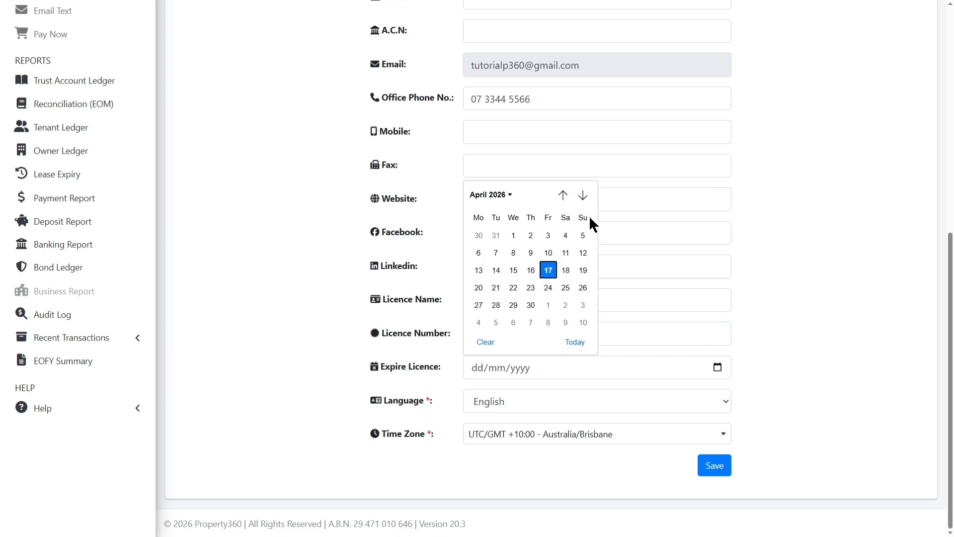
pyautogui.click(584, 196)
pyautogui.click(583, 195)
pyautogui.click(584, 196)
pyautogui.click(583, 195)
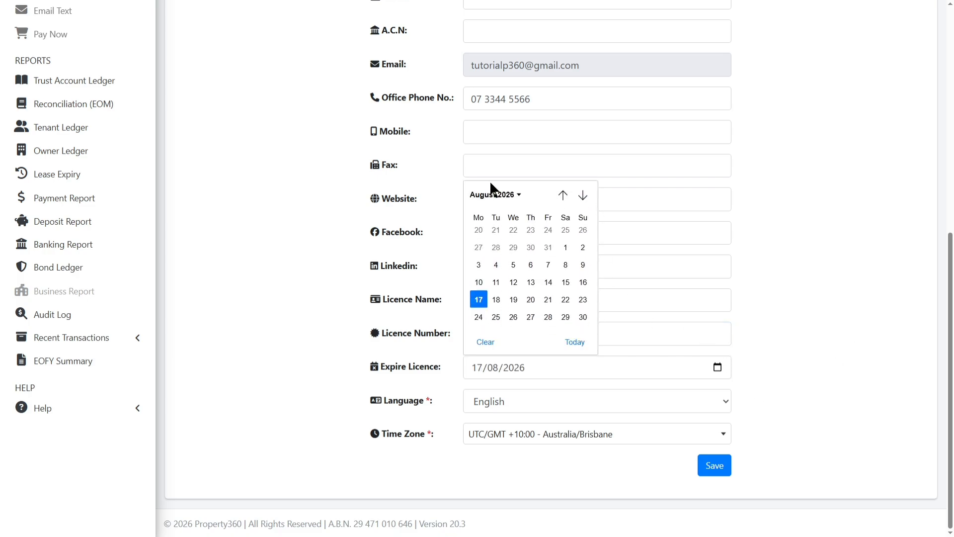
pyautogui.click(510, 194)
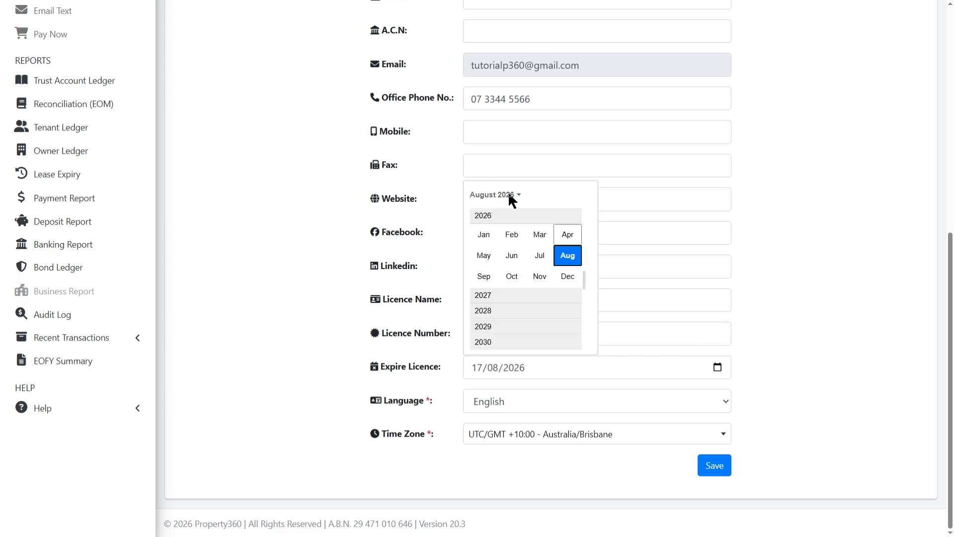
pyautogui.click(505, 296)
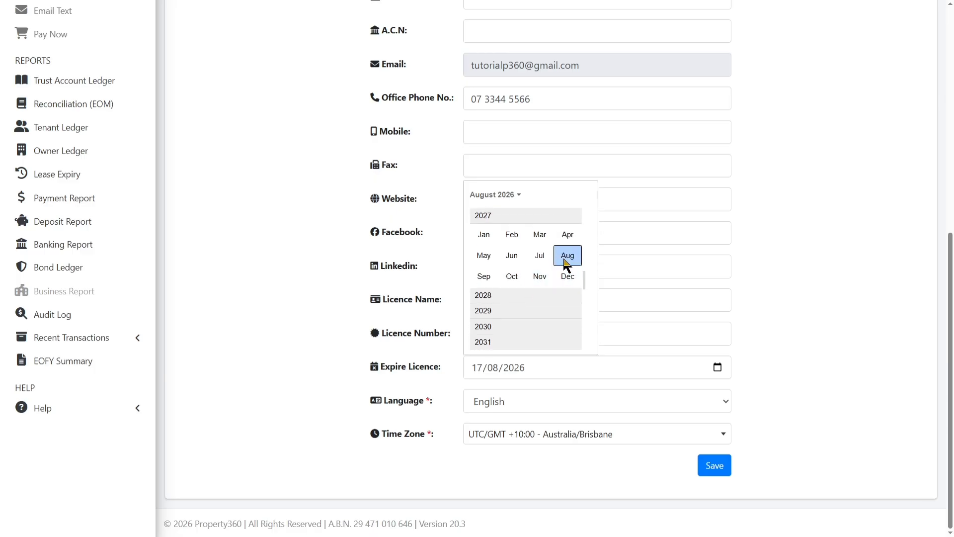
pyautogui.click(567, 256)
pyautogui.click(513, 288)
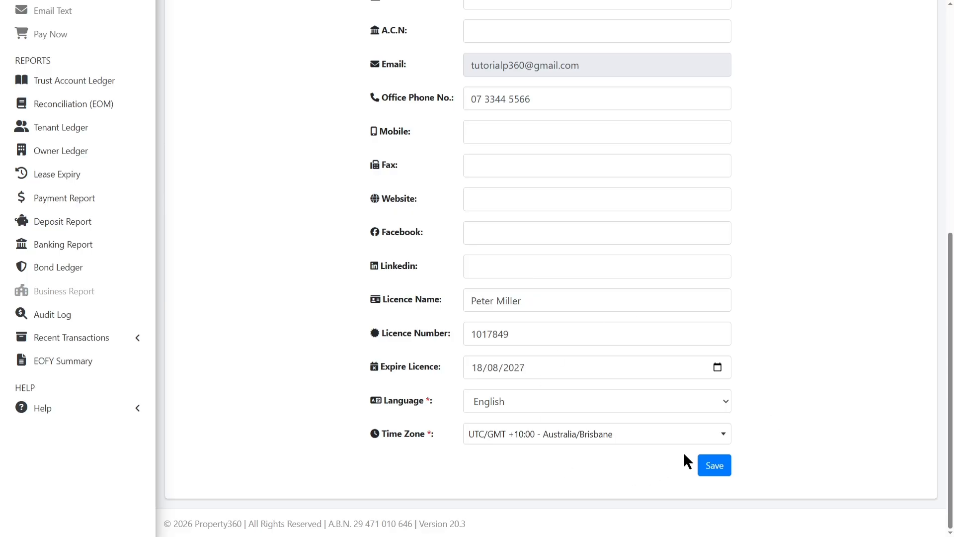
pyautogui.click(728, 470)
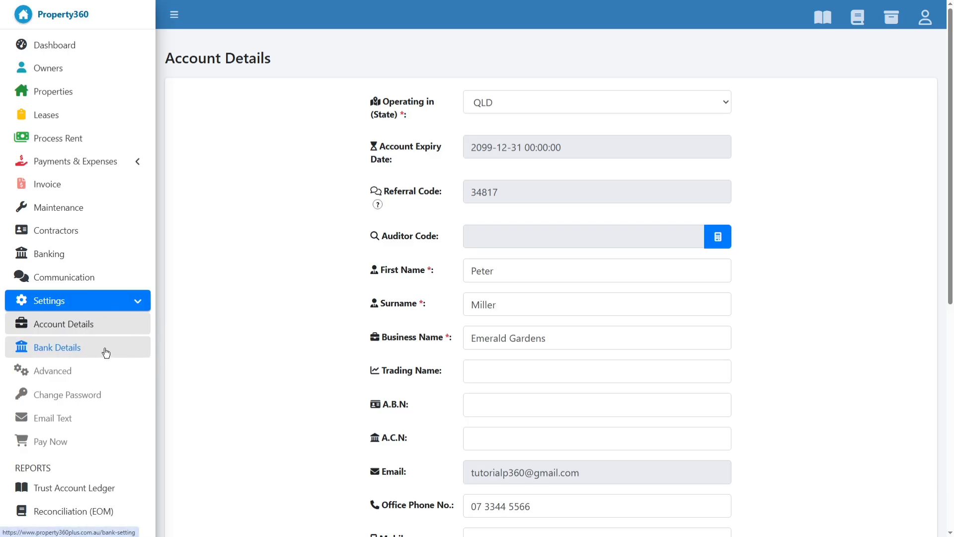
# On the Bank Details page, choose ANZ Bank Limited as the trust account's bank.
pyautogui.click(83, 353)
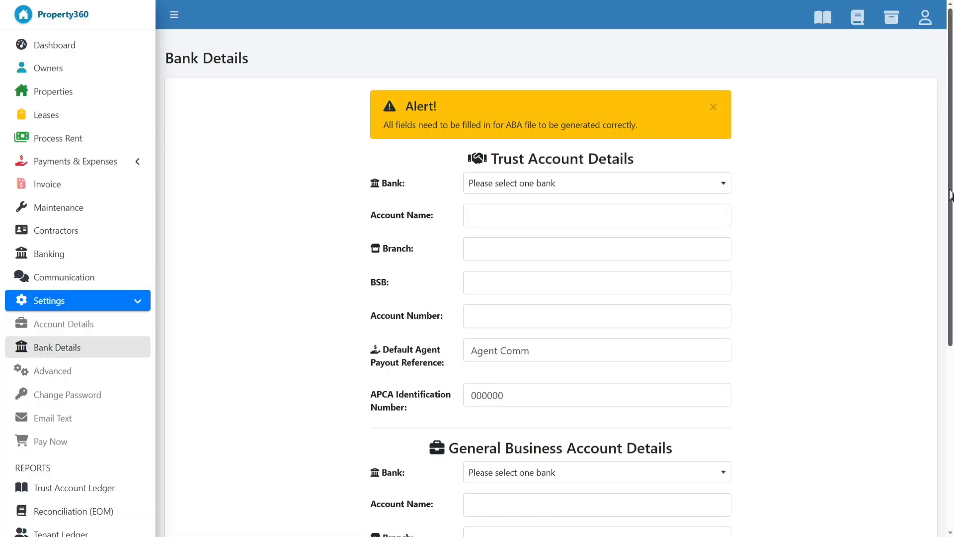
pyautogui.scroll(-5, 930, 359)
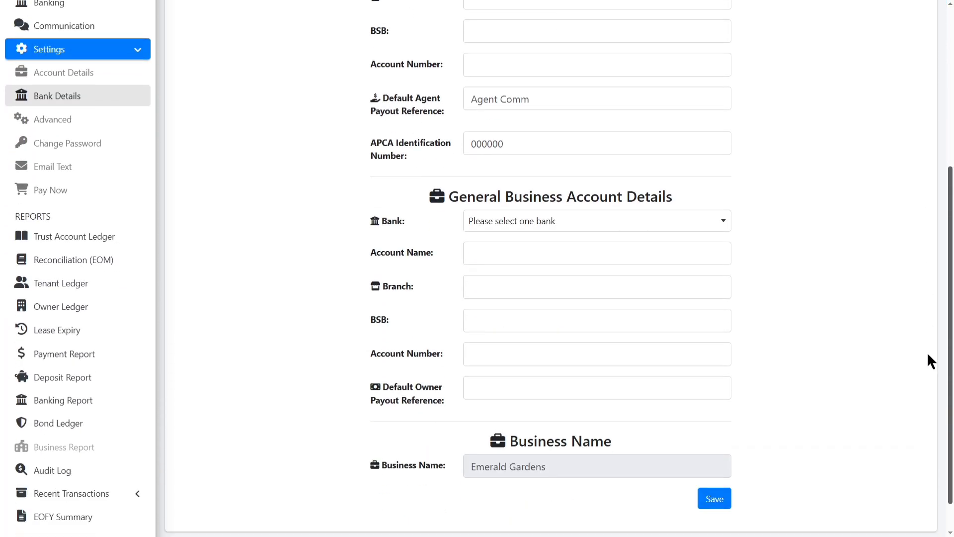
pyautogui.scroll(5, 926, 351)
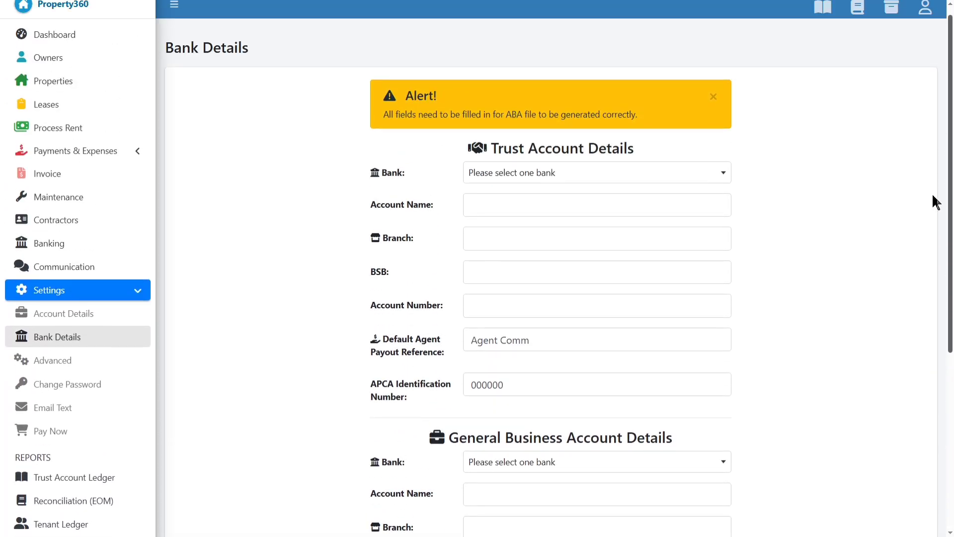
pyautogui.click(552, 183)
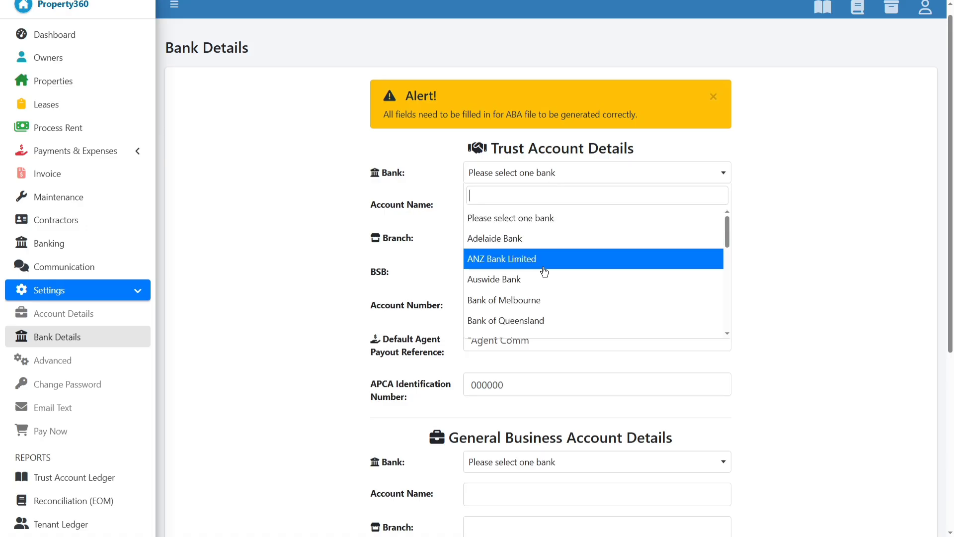
pyautogui.write('co')
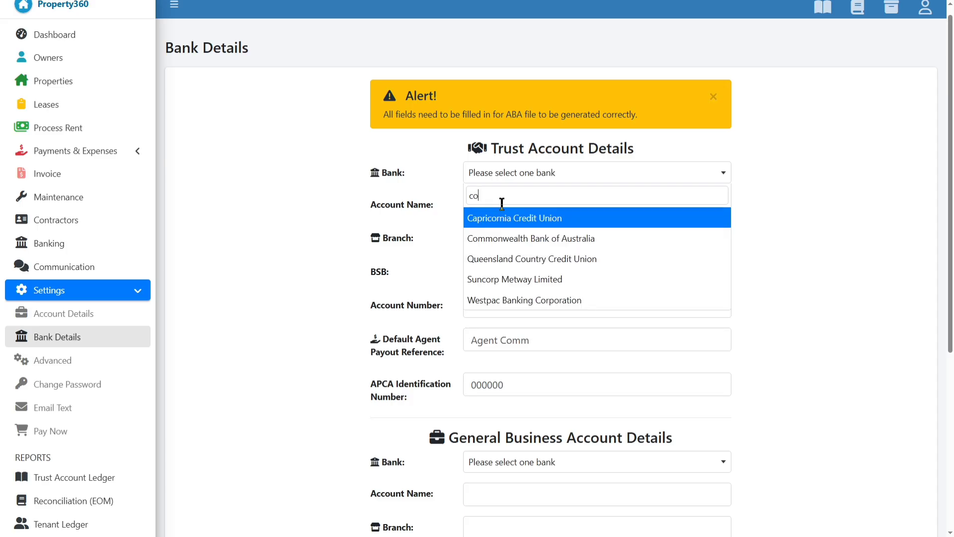
pyautogui.write('mm')
pyautogui.press('BackSpace')
pyautogui.press('BackSpace')
pyautogui.press('BackSpace')
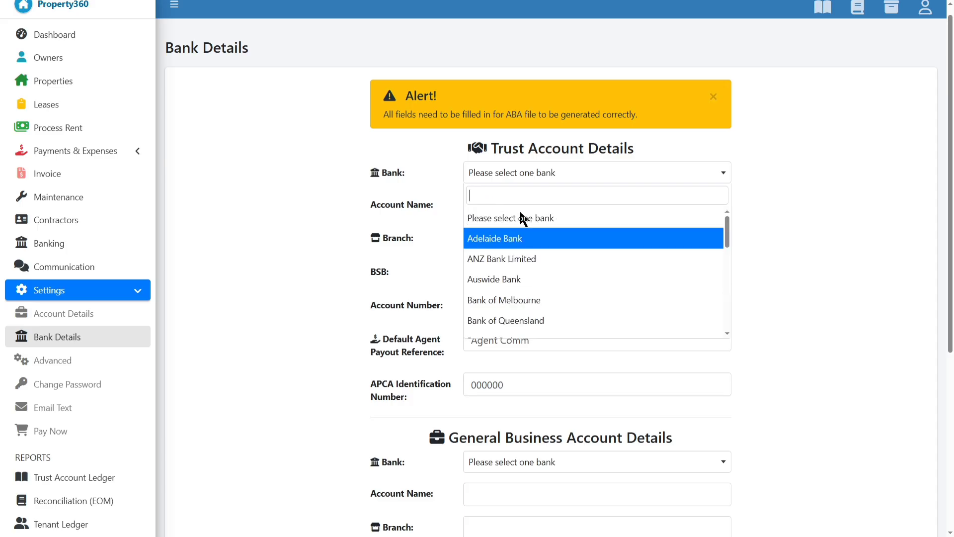
pyautogui.write('anz')
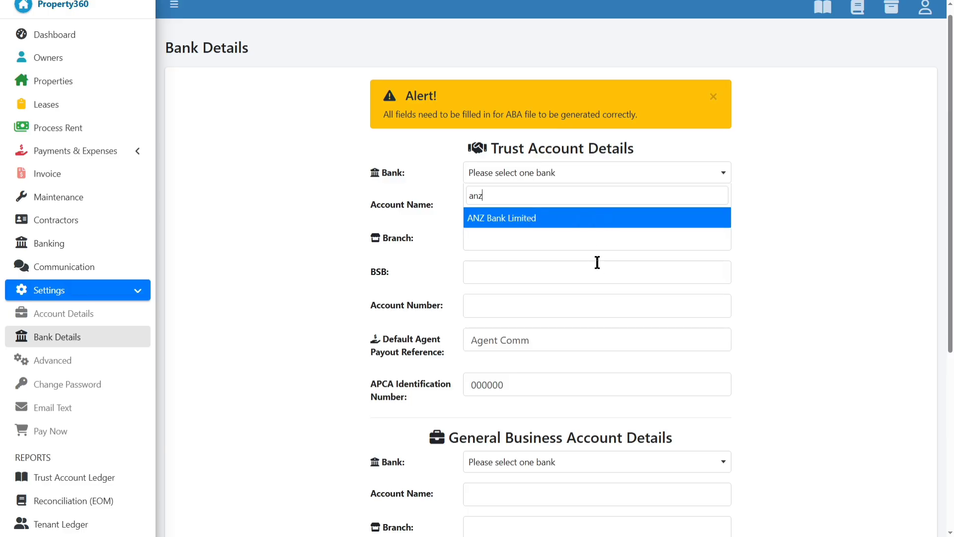
pyautogui.click(513, 224)
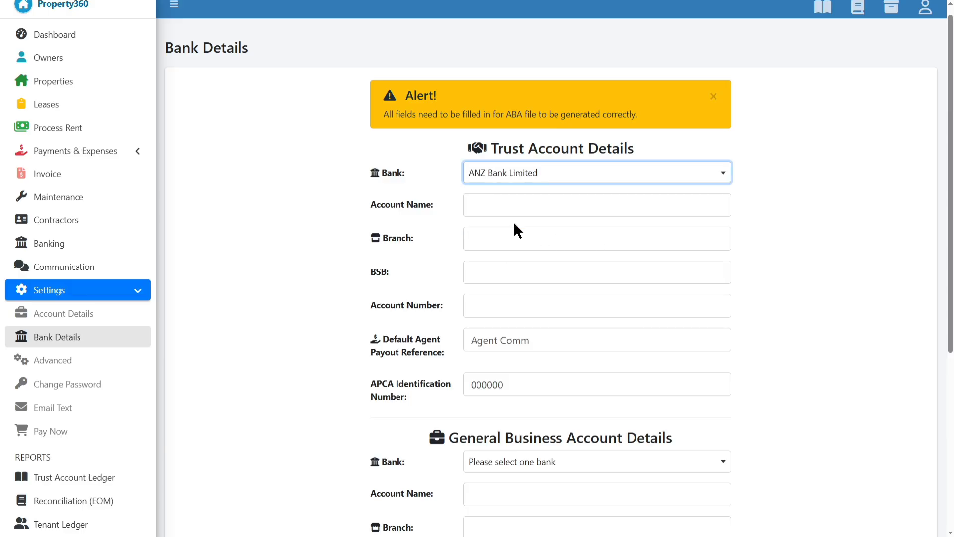
pyautogui.click(527, 199)
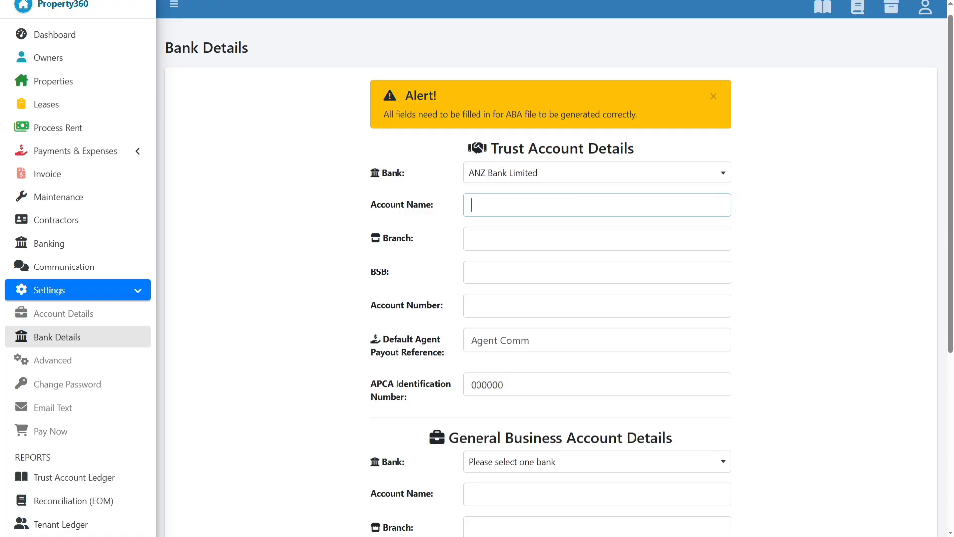
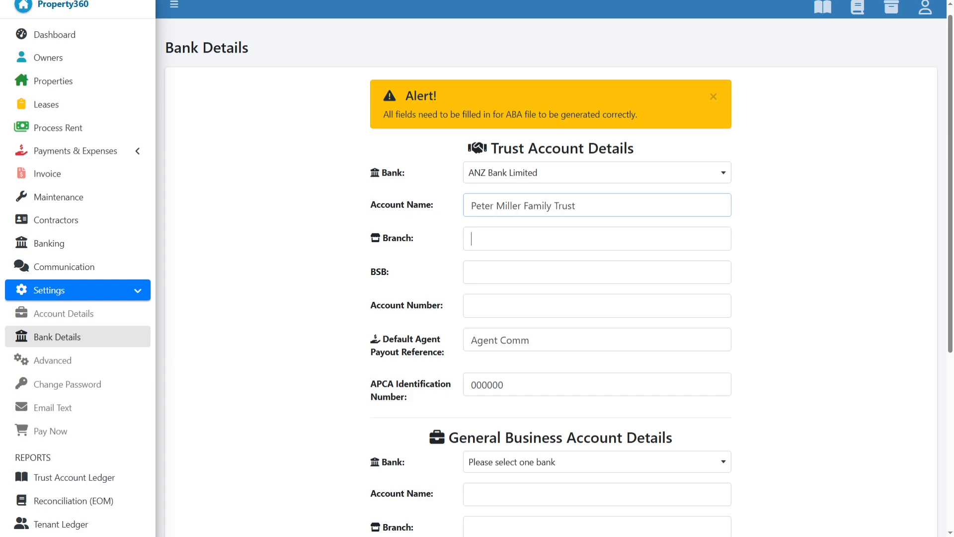
# Fill in the trust account name, branch Sunnybank Hills, BSB 014002 and account number, and change the payout reference to Remuneration.
pyautogui.write('Sunnyb')
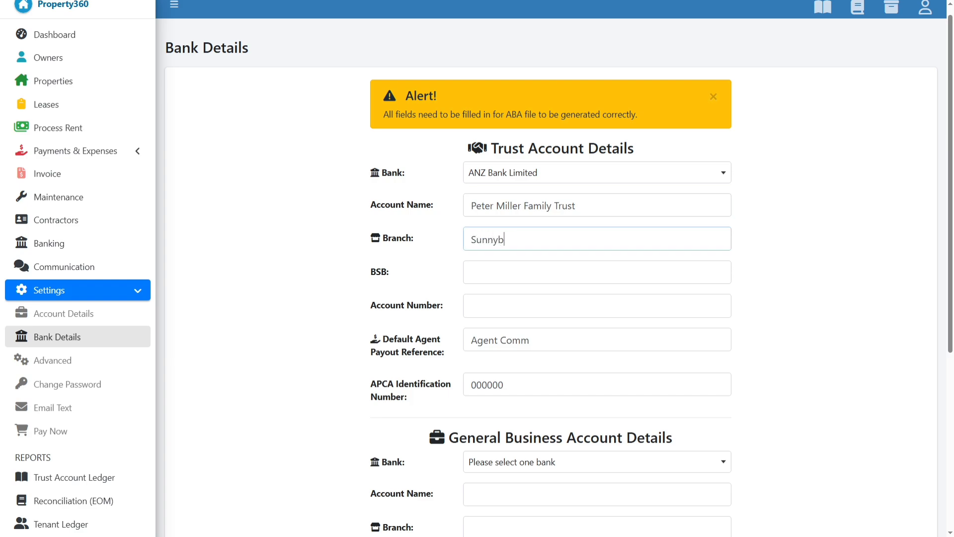
pyautogui.write('ank Hills')
pyautogui.click(472, 273)
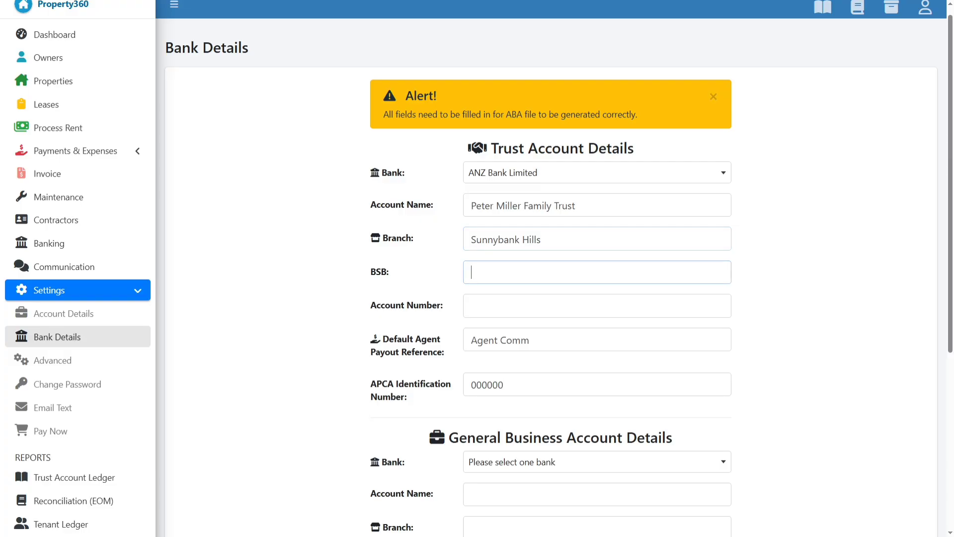
pyautogui.write('014002')
pyautogui.click(471, 305)
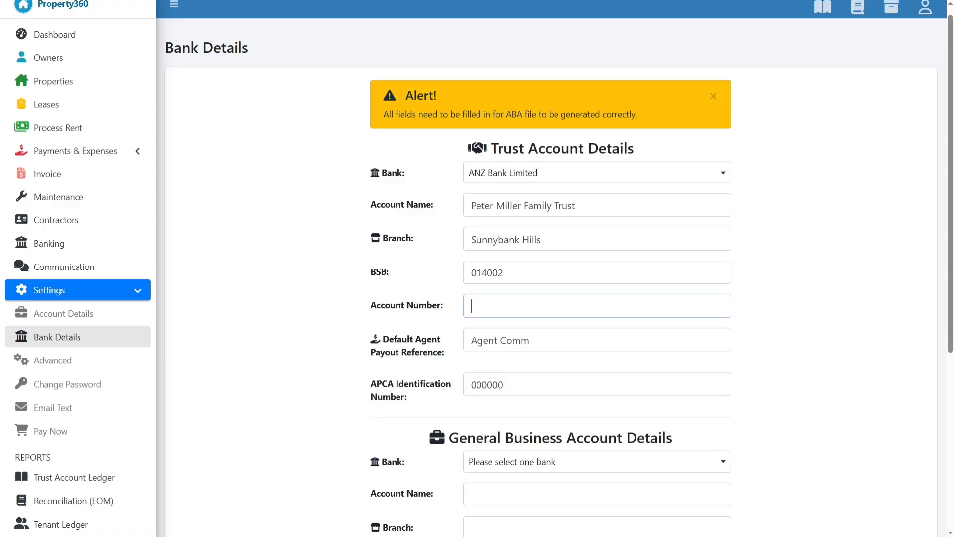
pyautogui.doubleClick(517, 340)
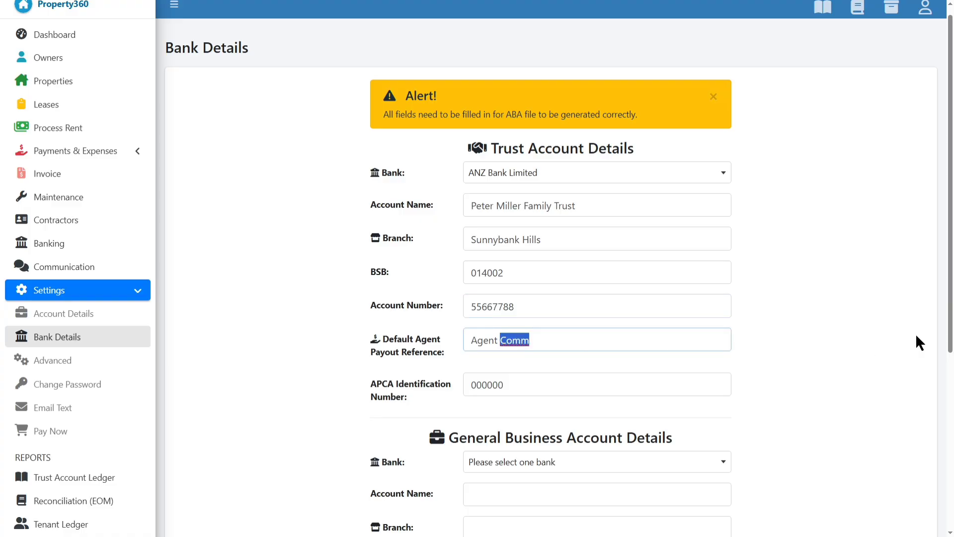
pyautogui.write('Remuner')
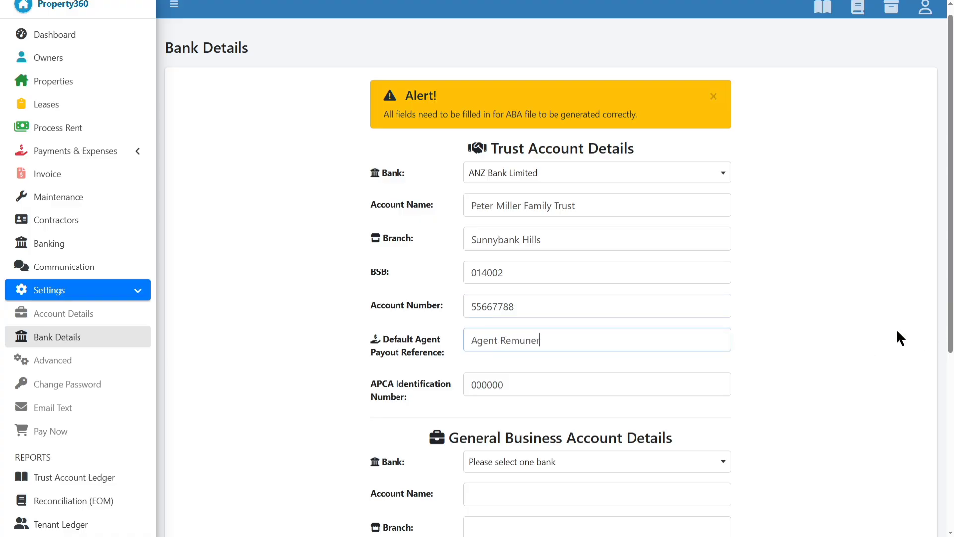
pyautogui.write('ationm')
# Set the business account to ANZ Bank Limited with its name, BSB 014002, account number and 'Emerald Gardens Complex Rent' reference.
pyautogui.click(854, 316)
pyautogui.scroll(-5, 854, 316)
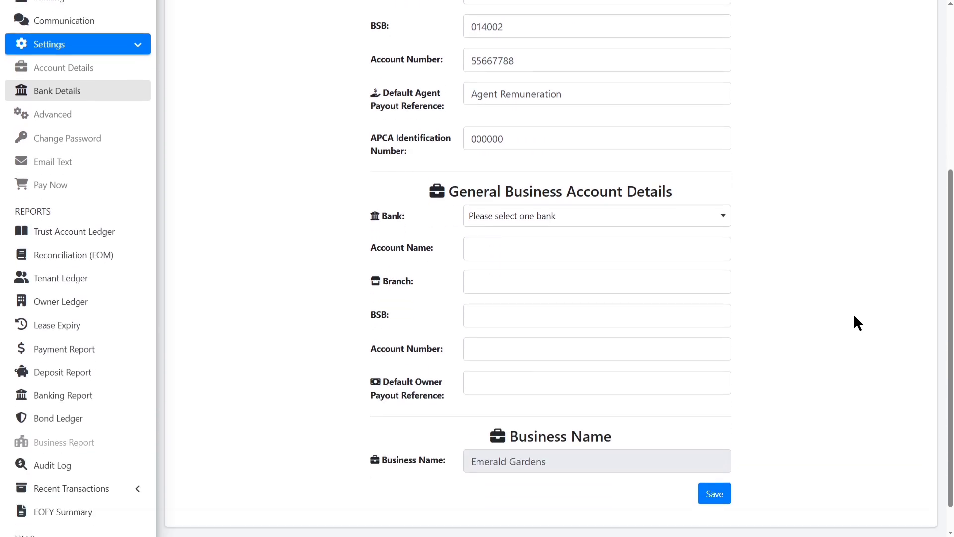
pyautogui.click(560, 217)
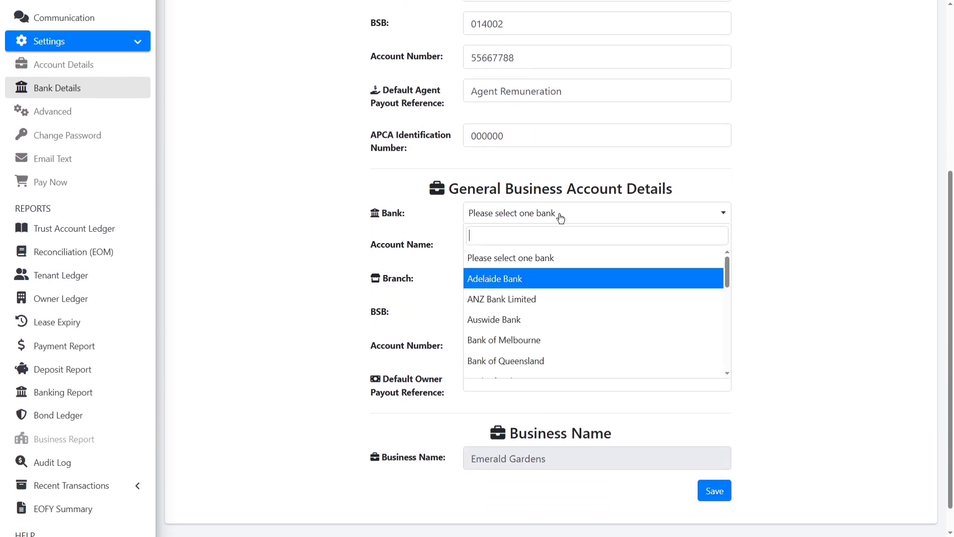
pyautogui.click(536, 309)
pyautogui.click(623, 242)
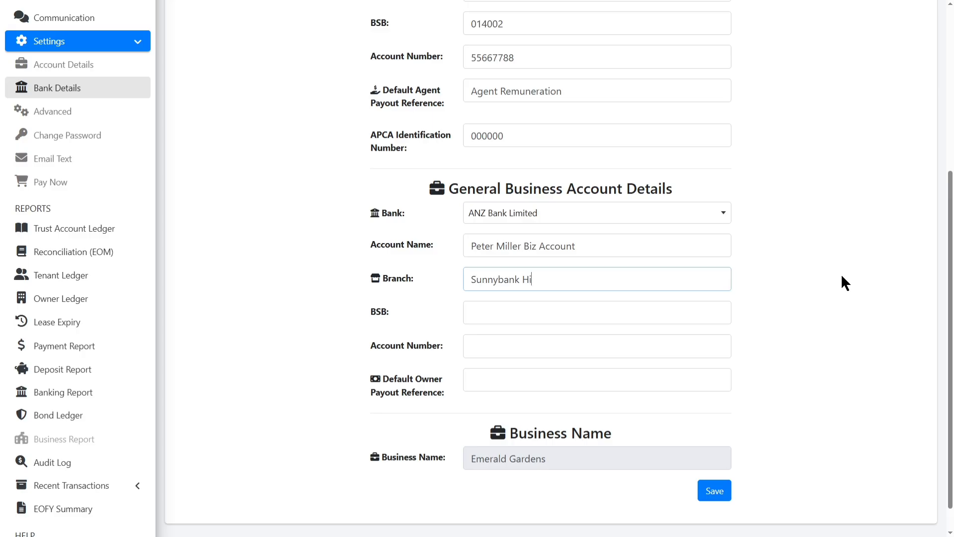
pyautogui.write('lls')
pyautogui.press('Tab')
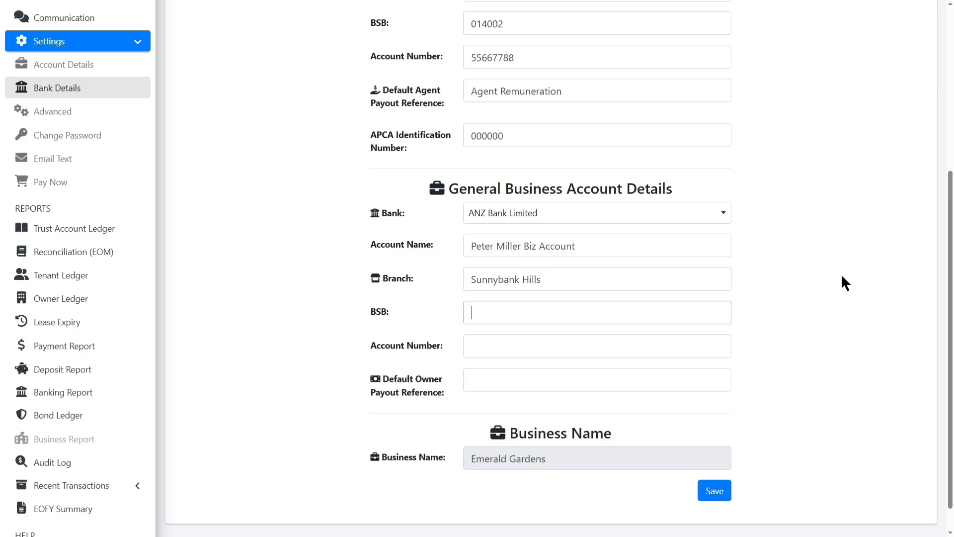
pyautogui.write('014002')
pyautogui.press('Tab')
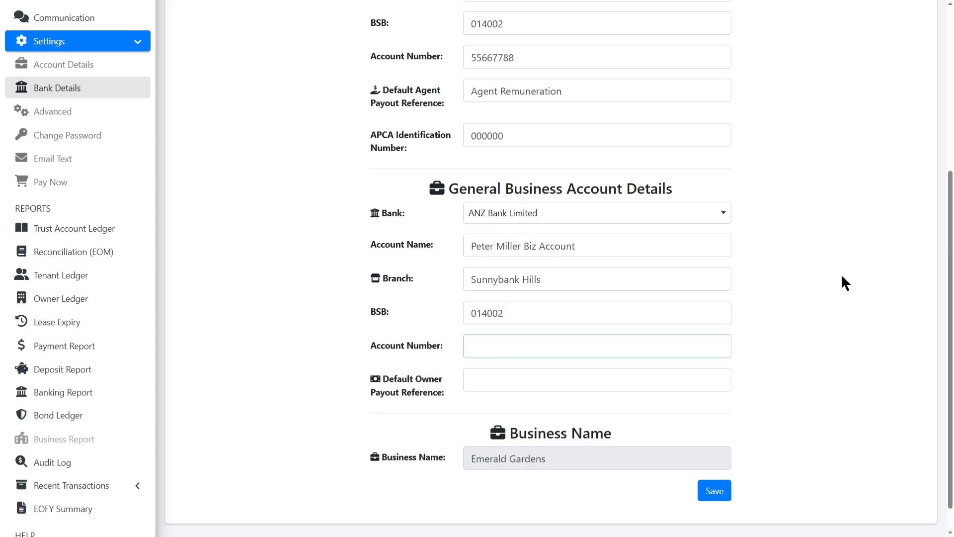
pyautogui.press('Tab')
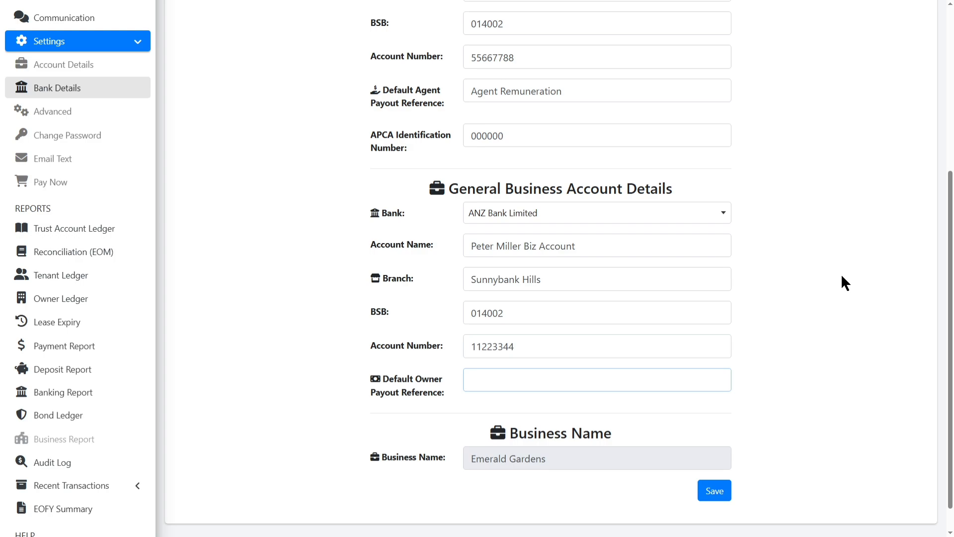
pyautogui.write('Emerald Gardens Com')
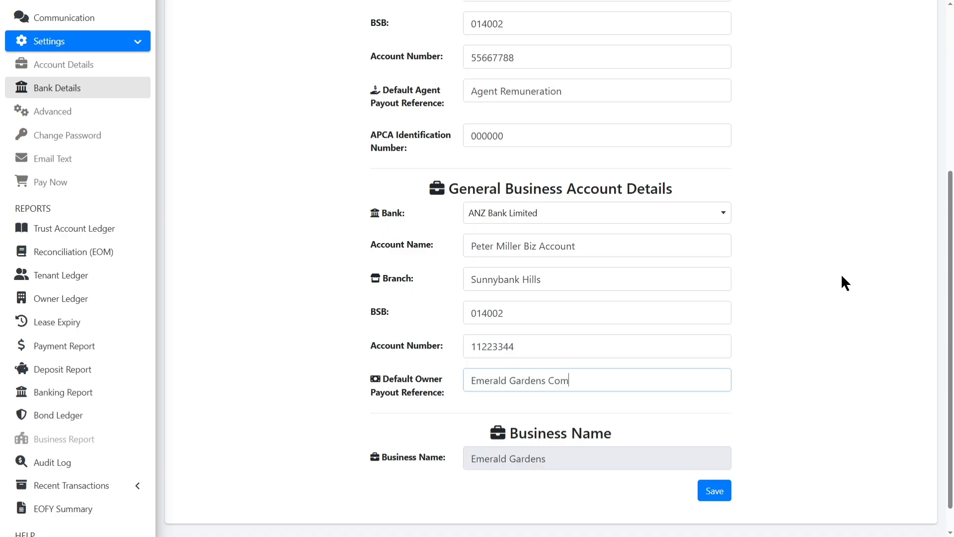
pyautogui.write('plex Rent')
# Save the bank details and check the ABA requirements confirmation message.
pyautogui.click(716, 491)
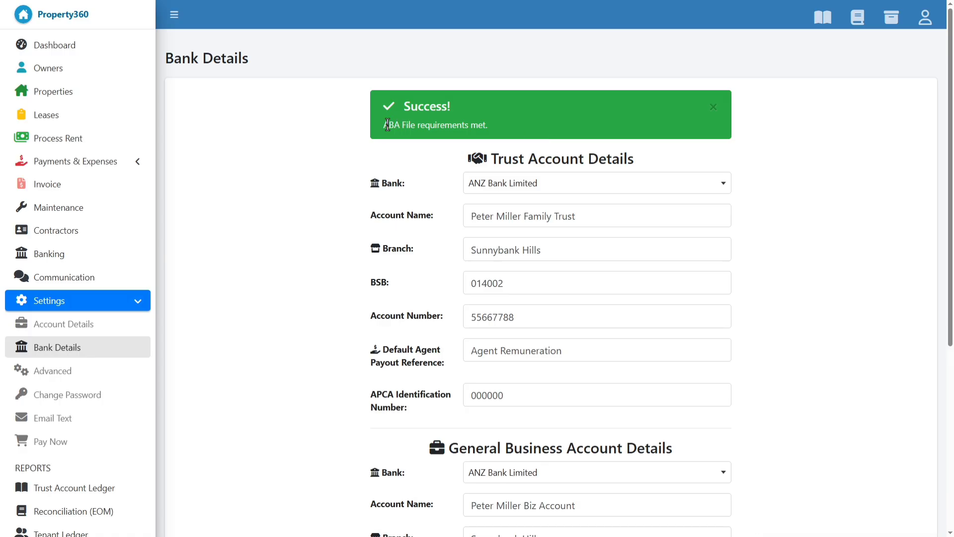
pyautogui.moveTo(384, 125); pyautogui.dragTo(539, 139)
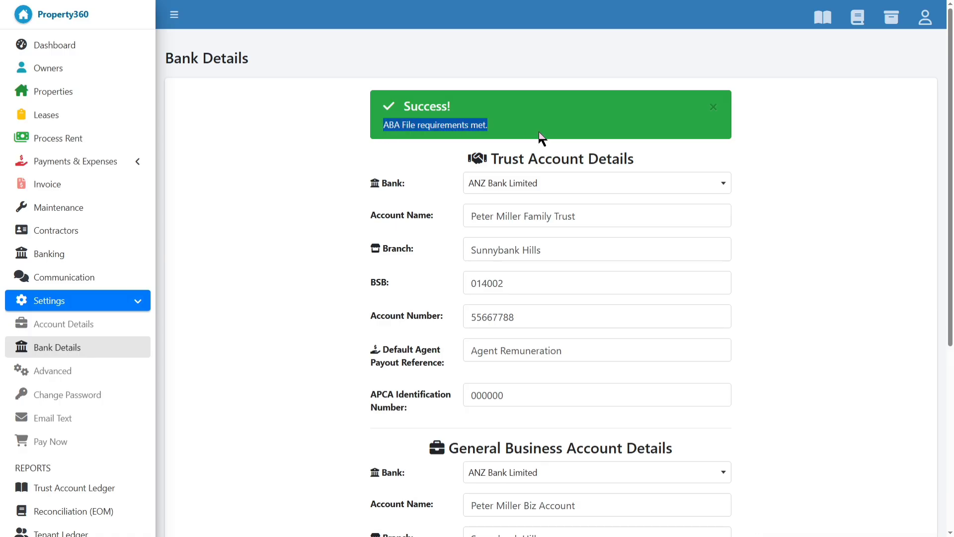
pyautogui.click(539, 109)
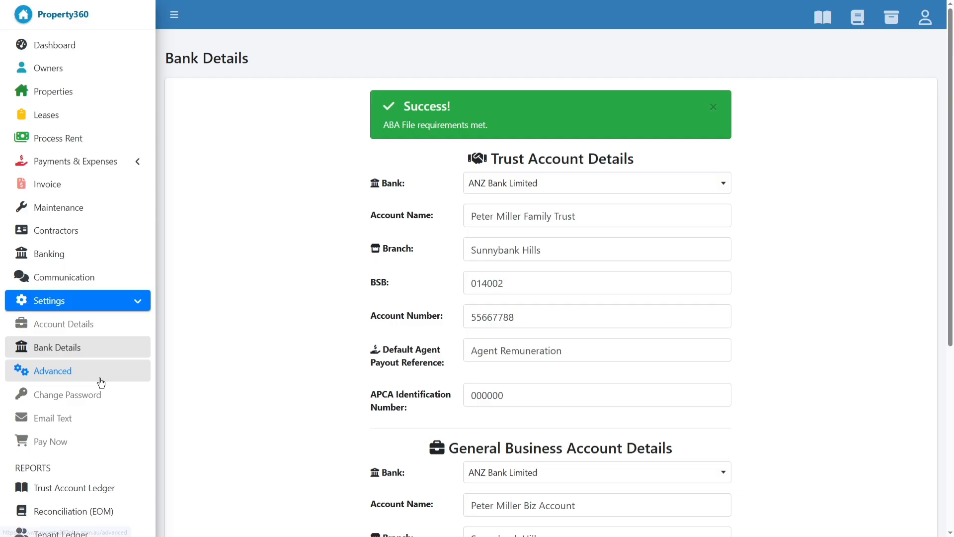
# In Advanced Settings, set default commission to 6.00 and administration fee to 10.
pyautogui.click(101, 381)
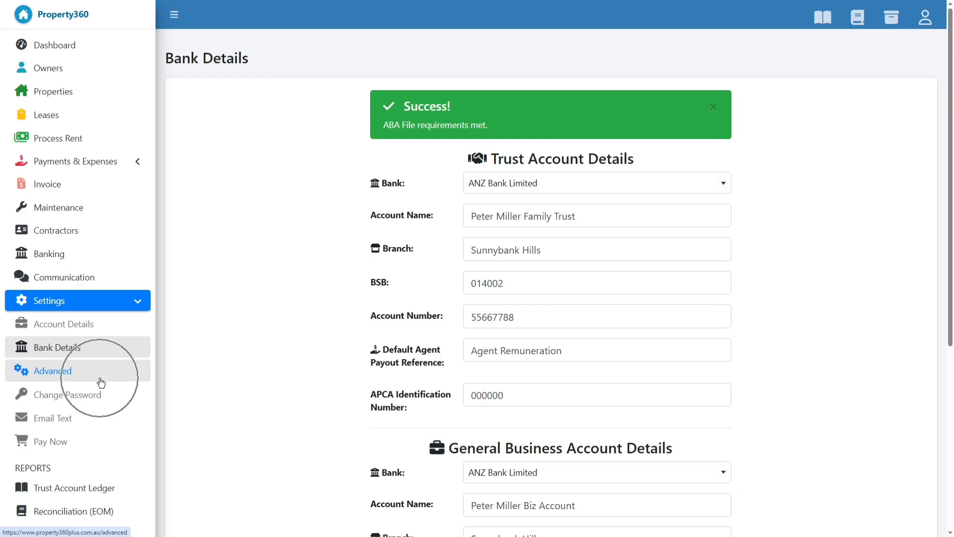
pyautogui.click(70, 377)
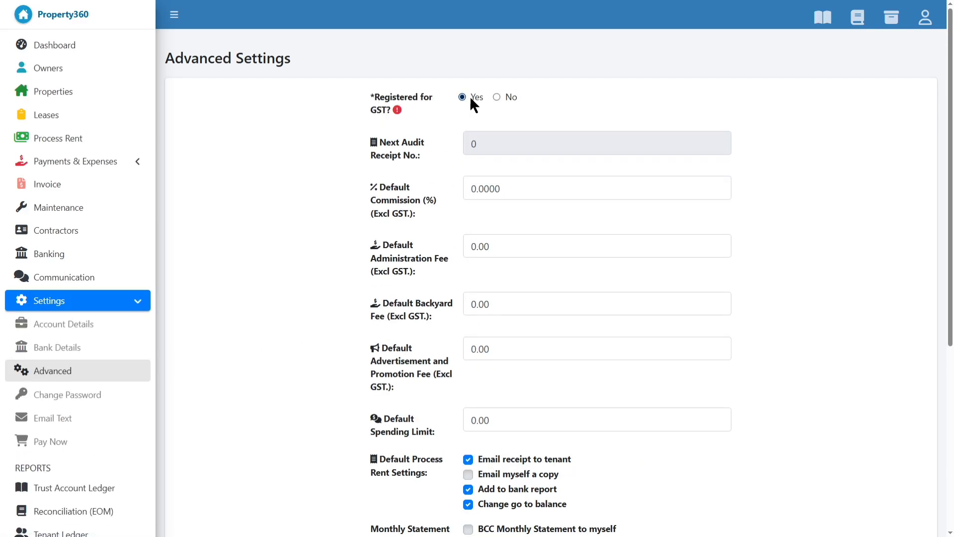
pyautogui.moveTo(397, 109)
pyautogui.moveTo(518, 190); pyautogui.dragTo(405, 191)
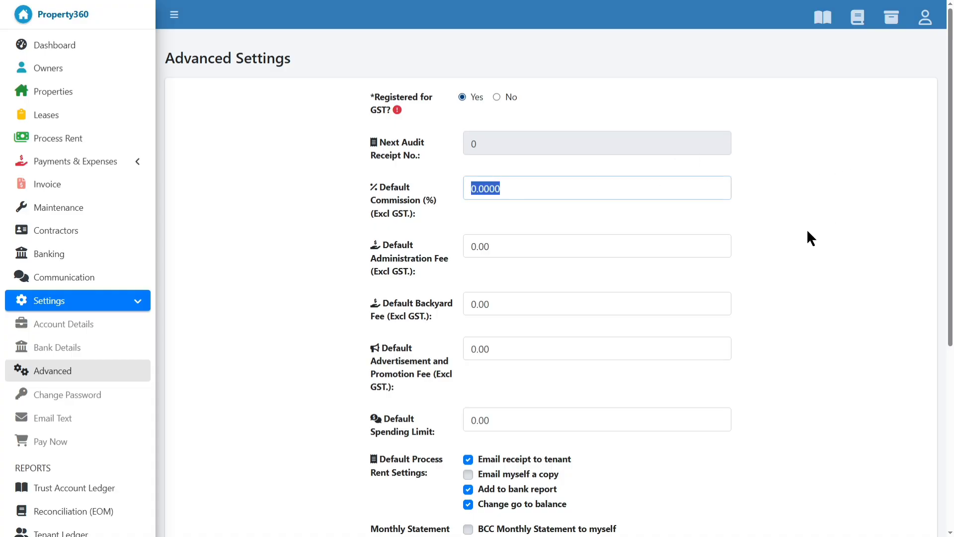
pyautogui.write('6.00')
pyautogui.press('Tab')
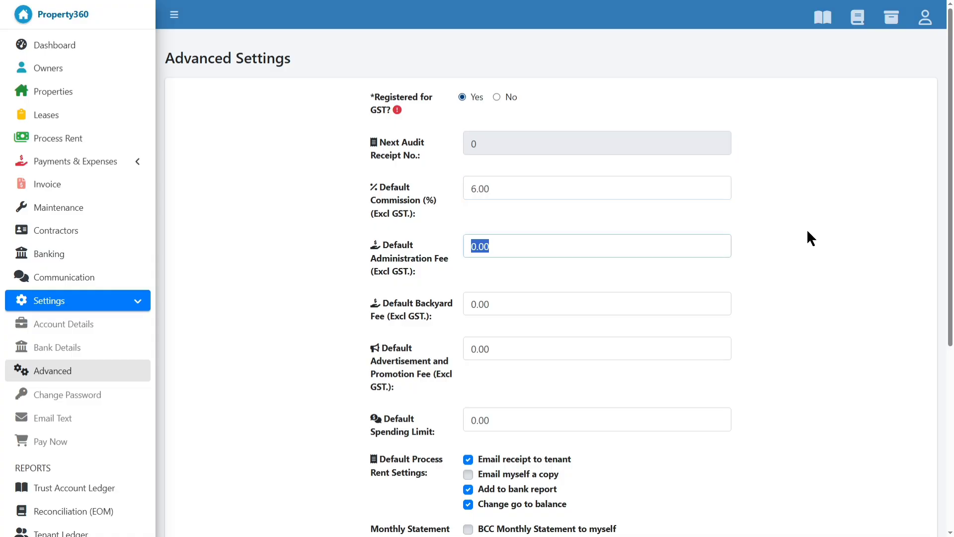
pyautogui.press('Home')
pyautogui.write('1')
# Set the advertisement and promotion fee to 100.00 and the spending limit to 300.00.
pyautogui.click(516, 313)
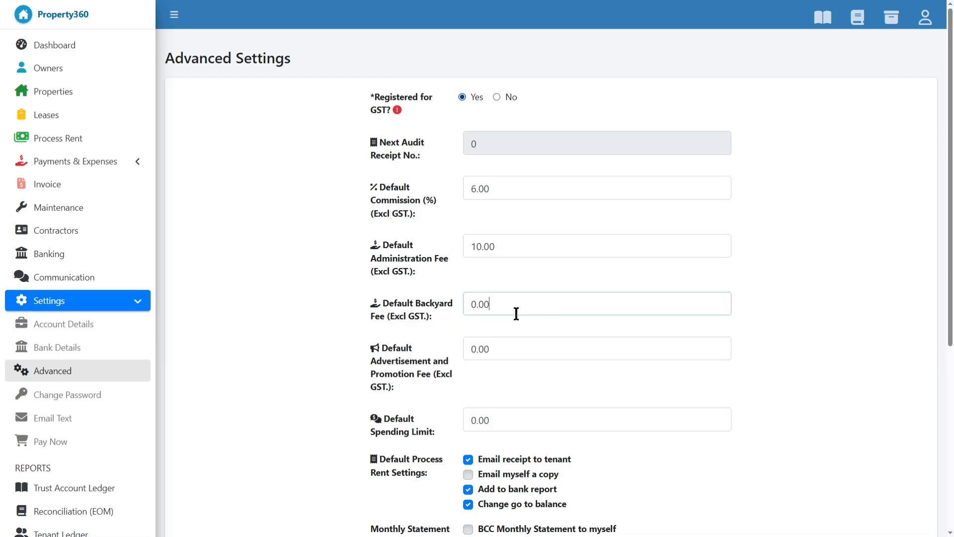
pyautogui.click(515, 352)
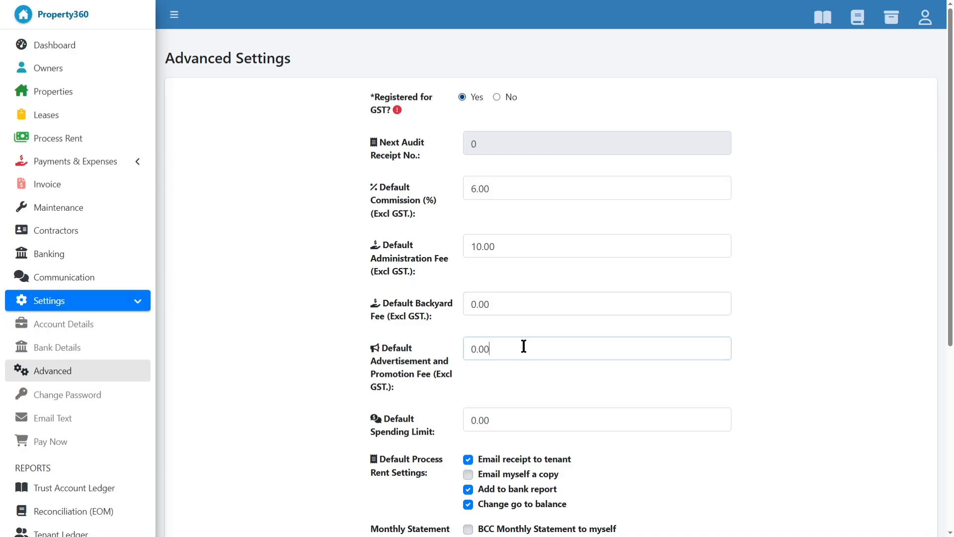
pyautogui.moveTo(513, 345); pyautogui.dragTo(447, 357)
pyautogui.write('0.10000')
pyautogui.click(517, 420)
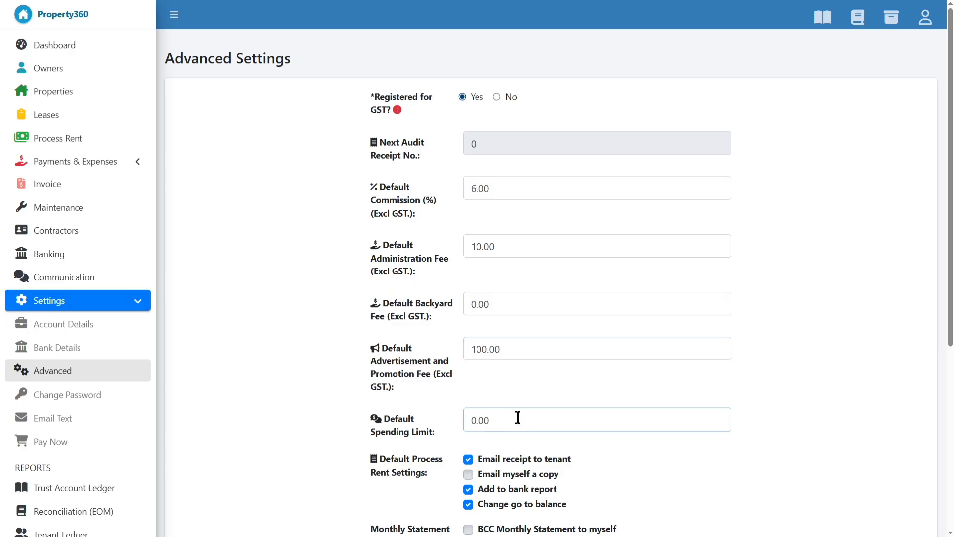
pyautogui.moveTo(517, 419); pyautogui.dragTo(455, 433)
pyautogui.write('300.00')
pyautogui.click(691, 378)
# Save the advanced defaults: 6% commission, 10.00 admin fee, 100.00 advertisement fee, 300.00 spending limit.
pyautogui.scroll(-2, 697, 378)
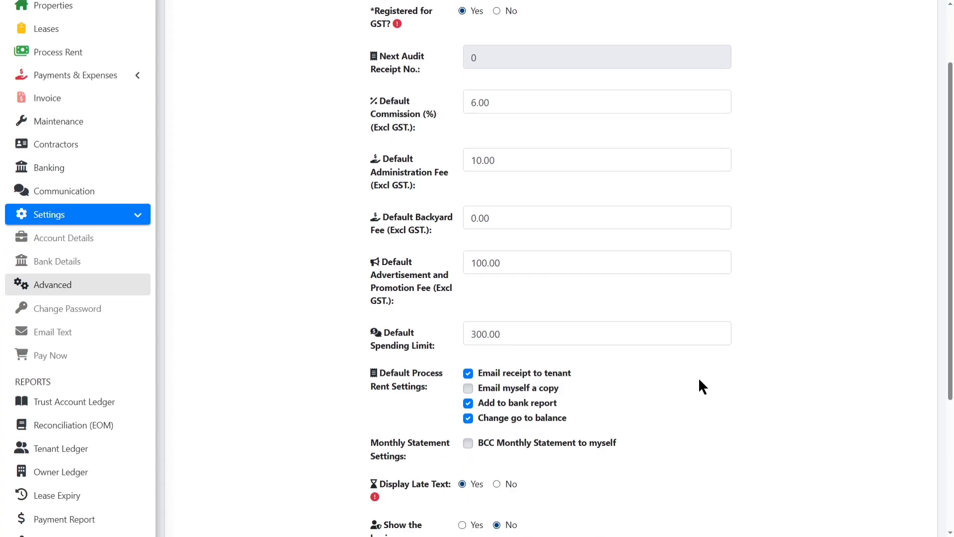
pyautogui.scroll(-2, 699, 380)
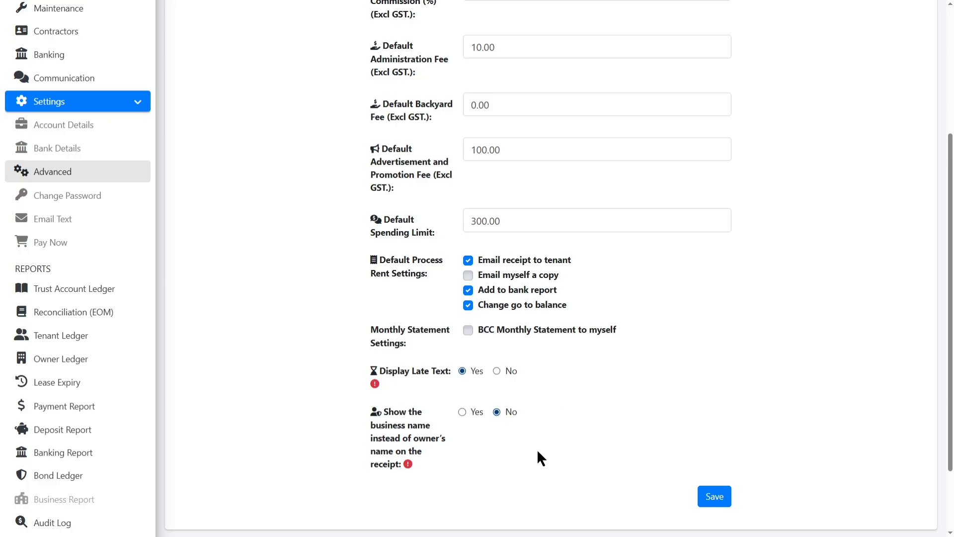
pyautogui.scroll(-2, 534, 453)
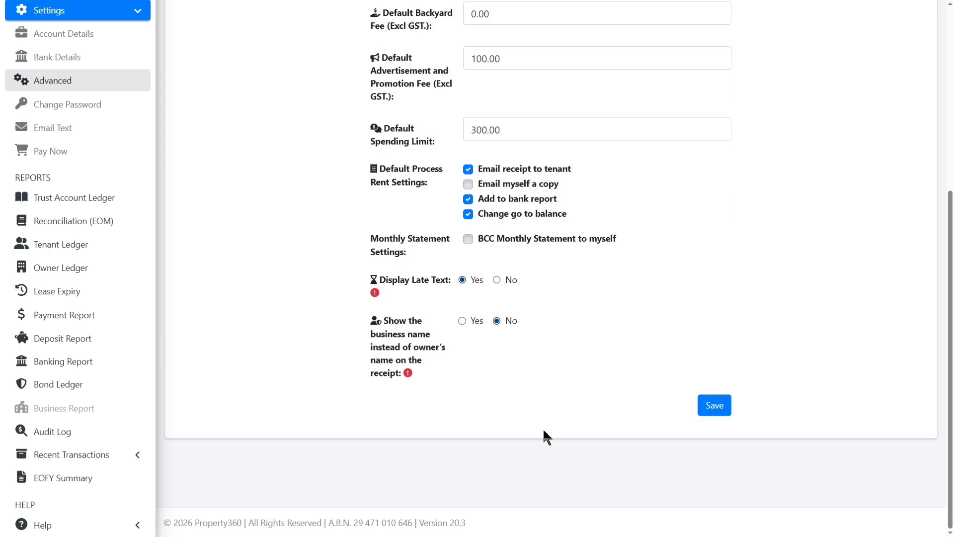
pyautogui.click(715, 406)
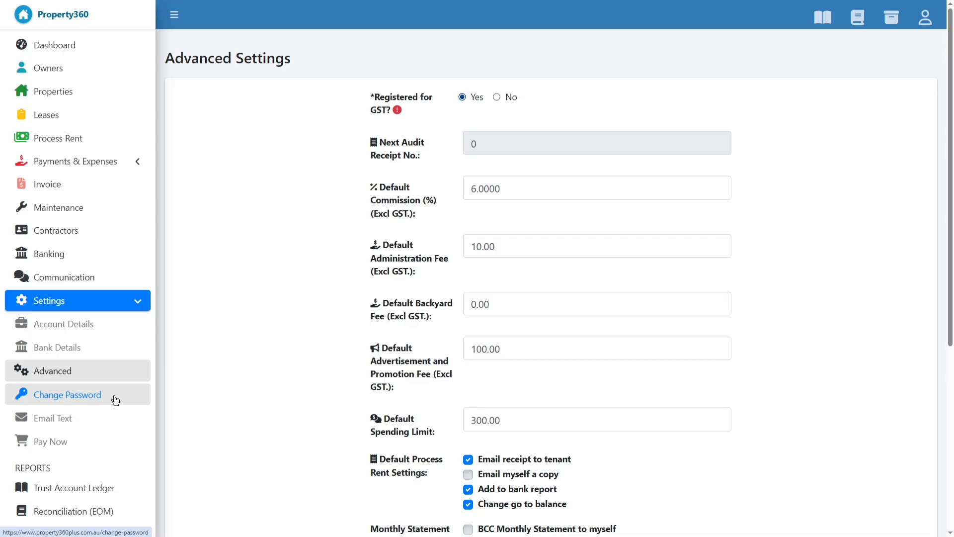
# Move through Change Password to the Email Text signature settings page.
pyautogui.click(115, 398)
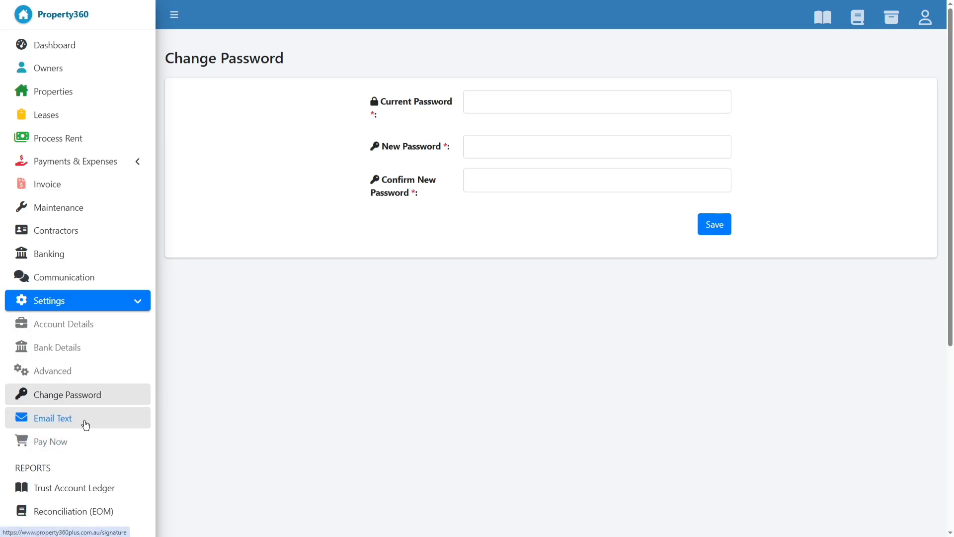
pyautogui.click(86, 424)
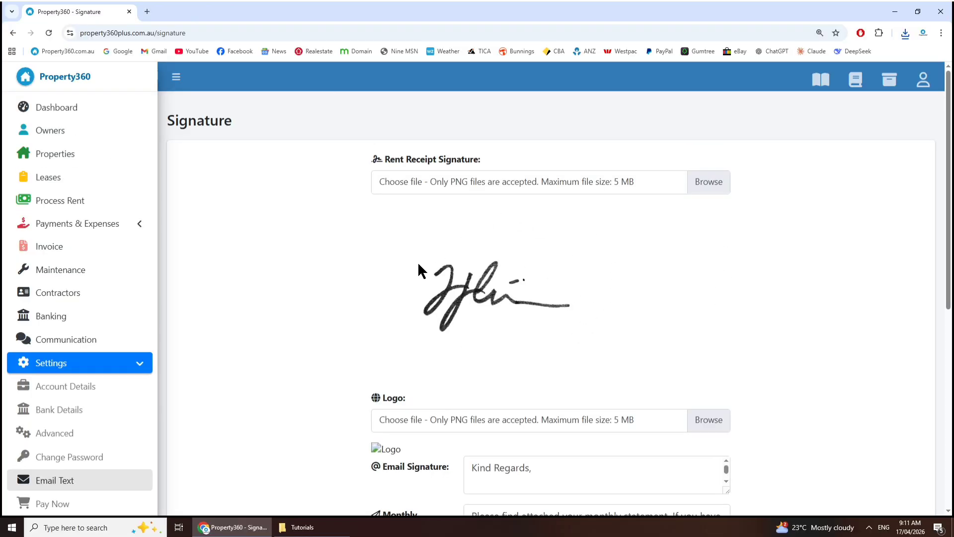
# Search Google for 'signature' in a new tab and browse the image results.
pyautogui.click(147, 11)
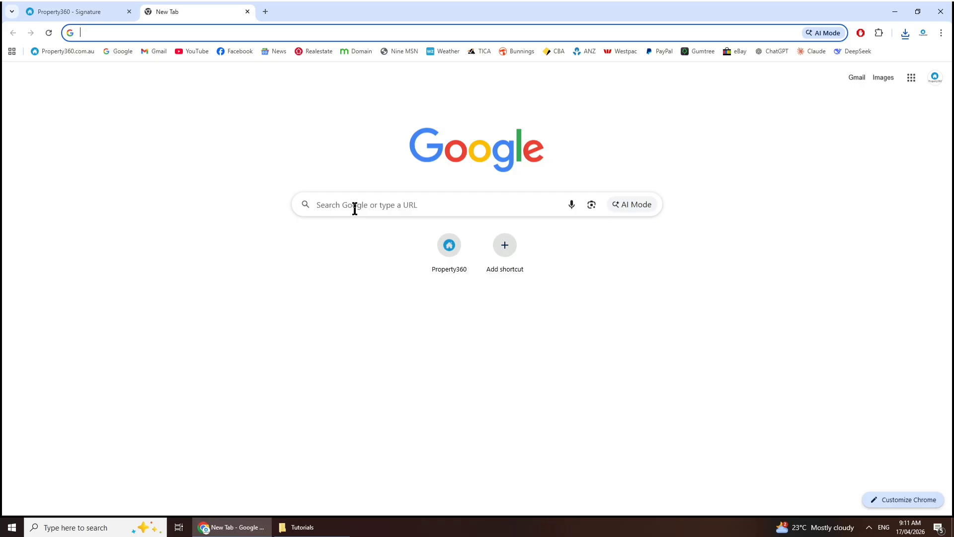
pyautogui.write('sig')
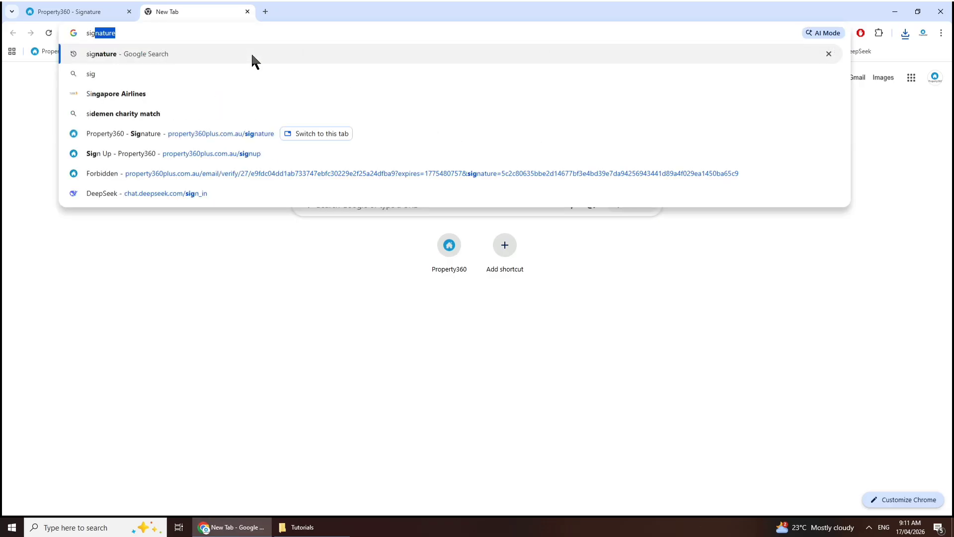
pyautogui.write('natur')
pyautogui.press('Return')
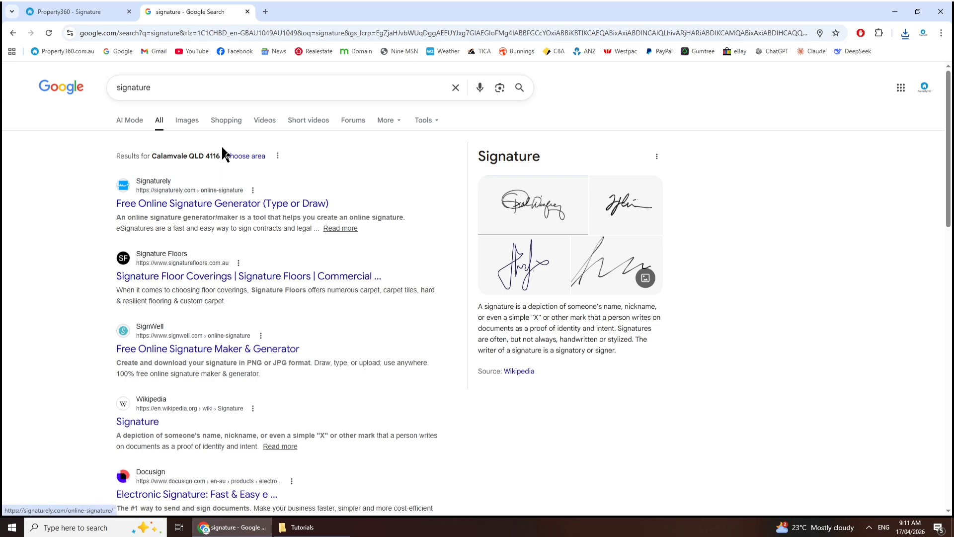
pyautogui.hotkey('ctrl', '+')
pyautogui.hotkey('ctrl', '+')
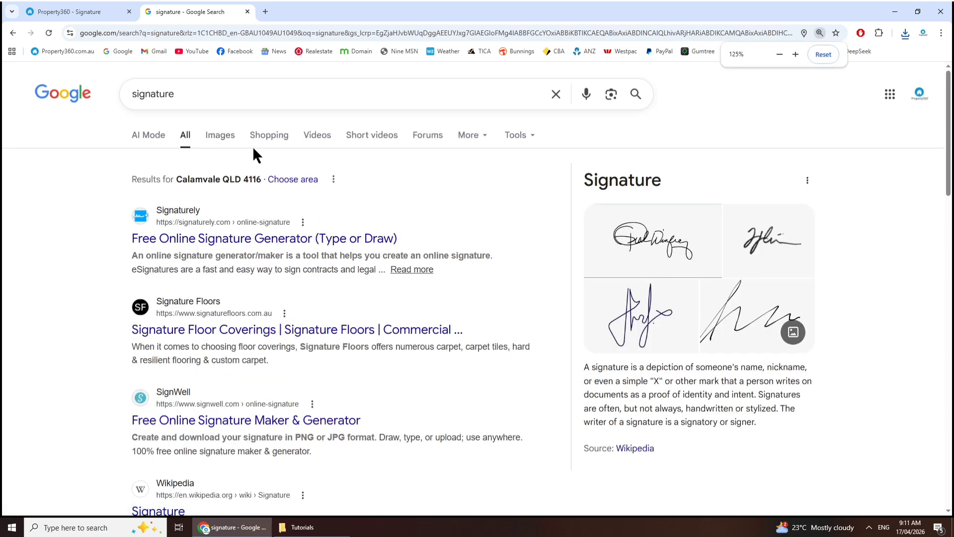
pyautogui.click(213, 138)
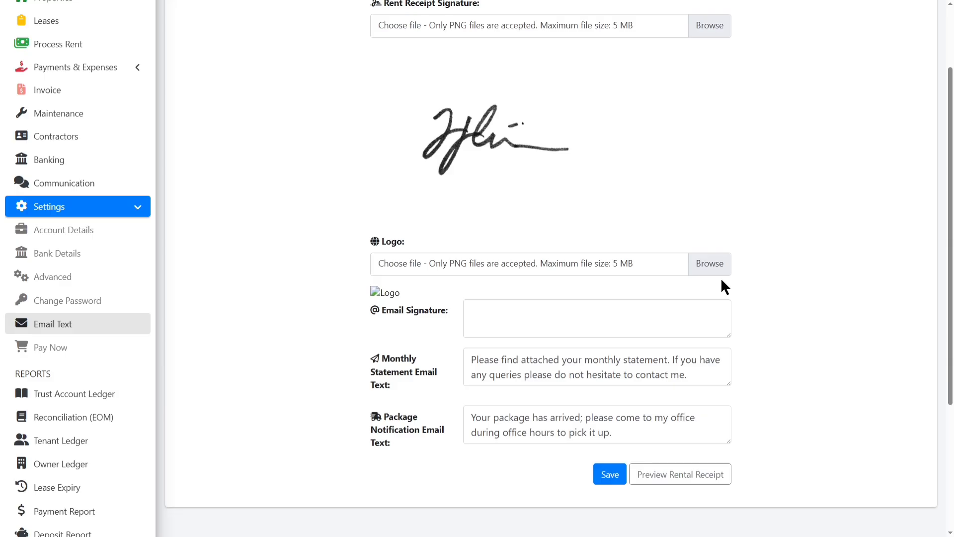
pyautogui.scroll(-1, 722, 279)
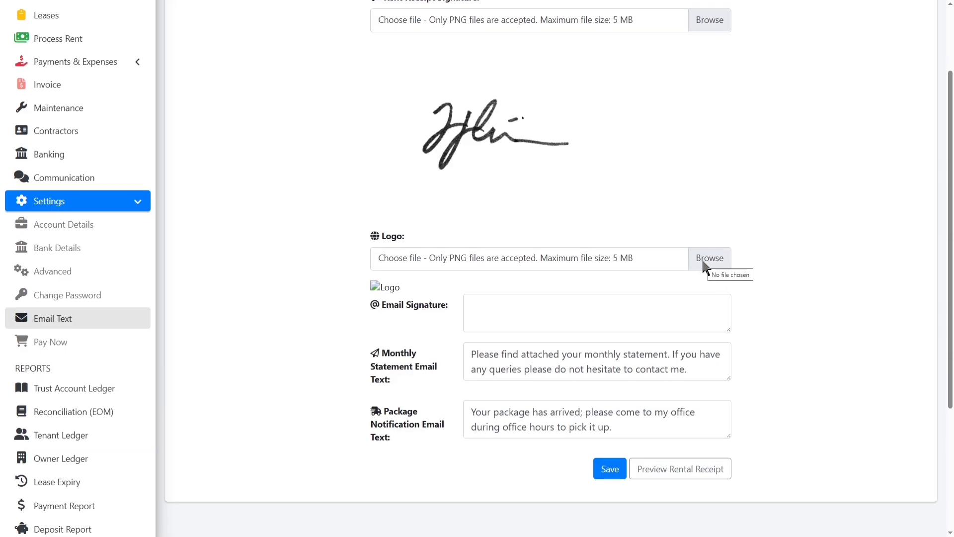
# Write the email signature: Kind Regards, the manager's name, Onsite Manager and the office phone number.
pyautogui.click(528, 312)
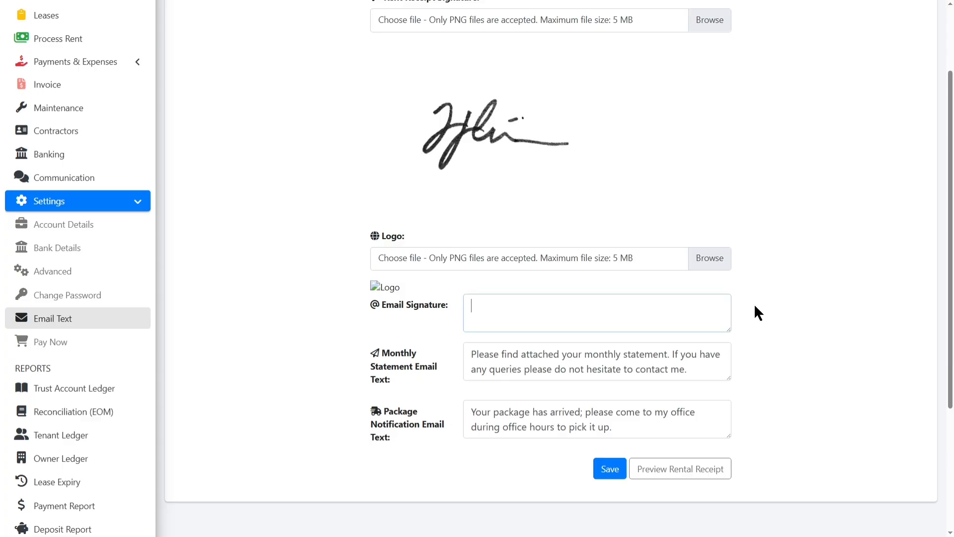
pyautogui.write('Kind Regards,')
pyautogui.click(734, 327)
pyautogui.moveTo(728, 331); pyautogui.dragTo(729, 436)
pyautogui.click(542, 340)
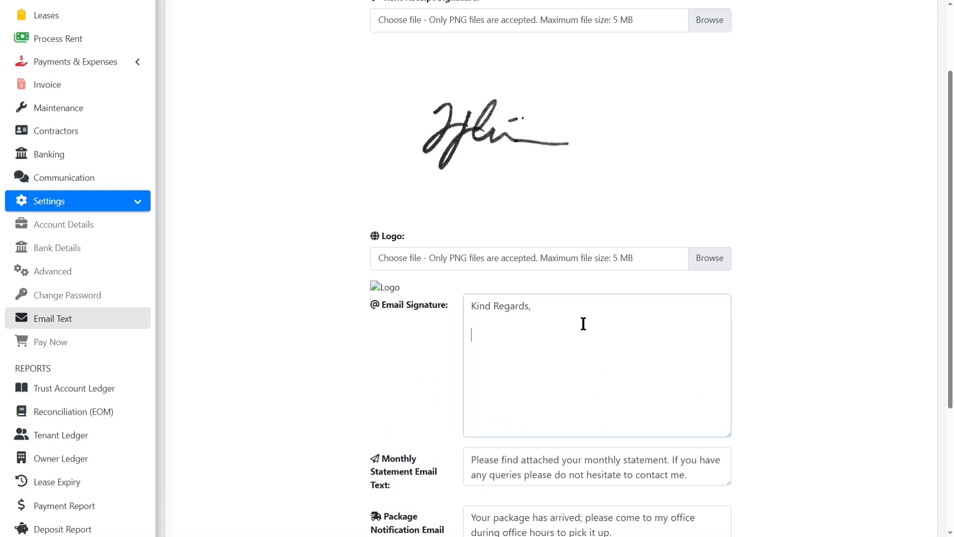
pyautogui.press('Return')
pyautogui.press('Return')
pyautogui.press('Return')
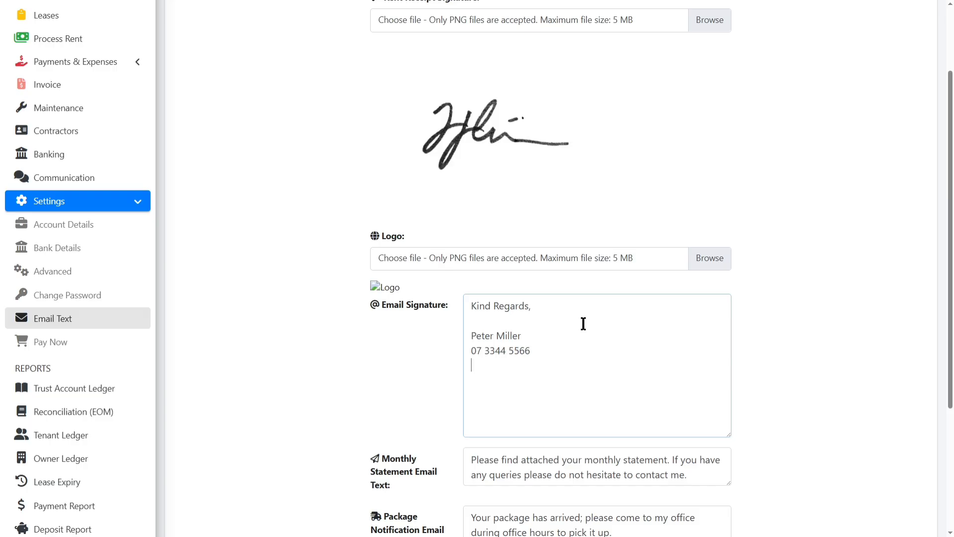
pyautogui.press('Return')
pyautogui.write('O')
pyautogui.click(537, 340)
pyautogui.press('Return')
pyautogui.write('O')
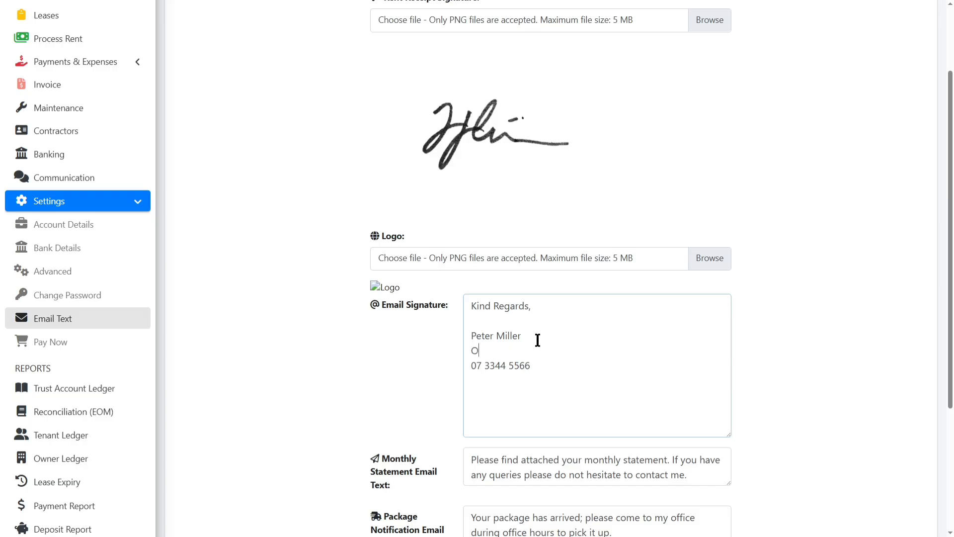
pyautogui.write('nsite Manager')
# Enlarge the monthly statement text box and save the signature settings.
pyautogui.click(551, 372)
pyautogui.scroll(-3, 810, 298)
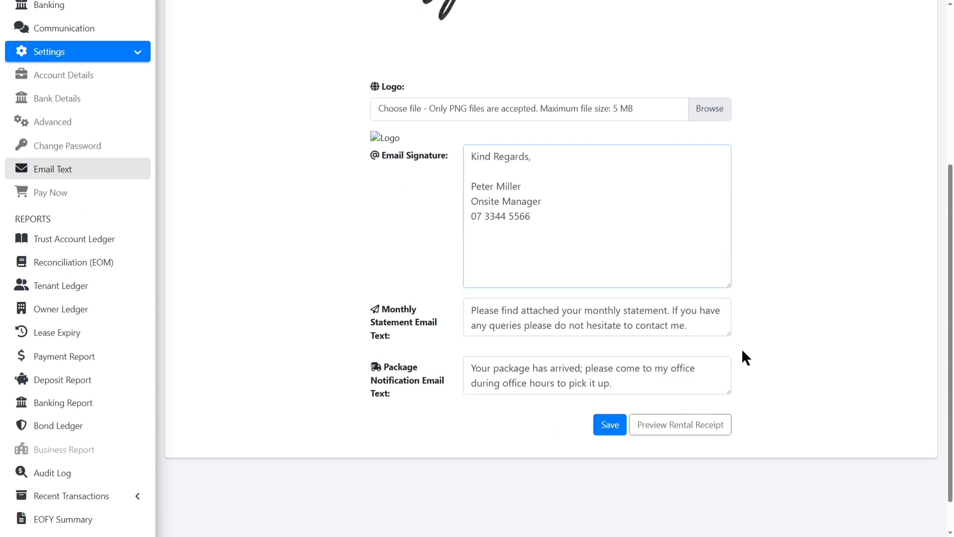
pyautogui.moveTo(728, 330); pyautogui.dragTo(729, 360)
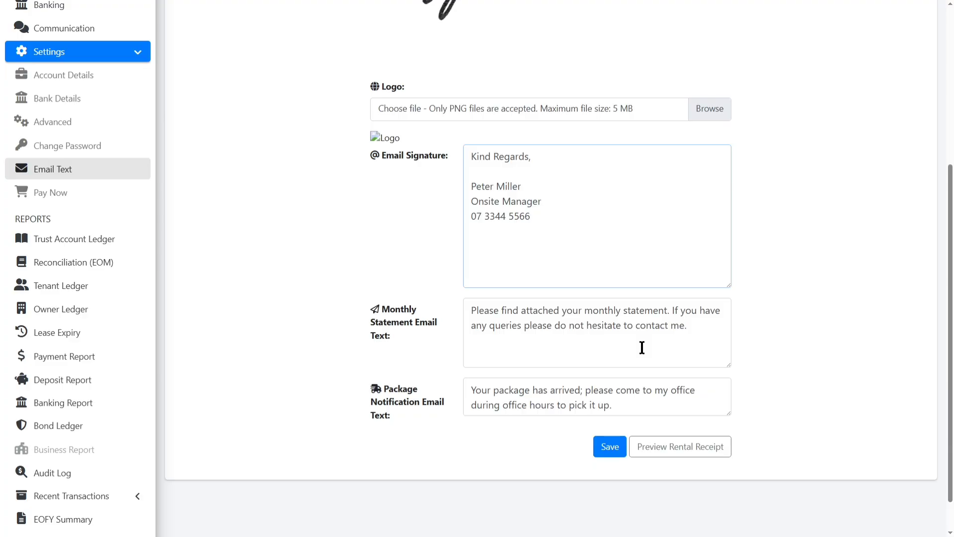
pyautogui.click(610, 449)
# Save the email text settings and download a rent receipt preview.
pyautogui.click(610, 449)
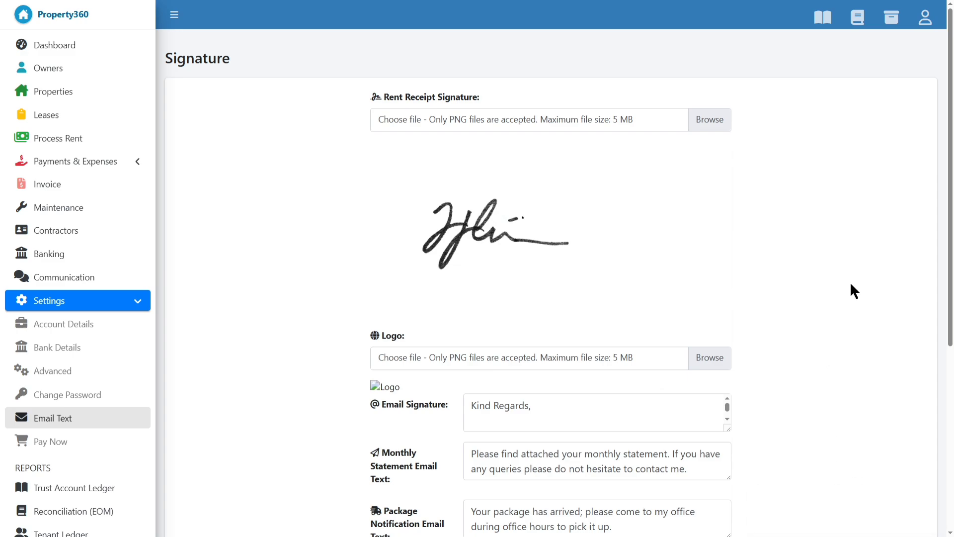
pyautogui.scroll(-4, 851, 284)
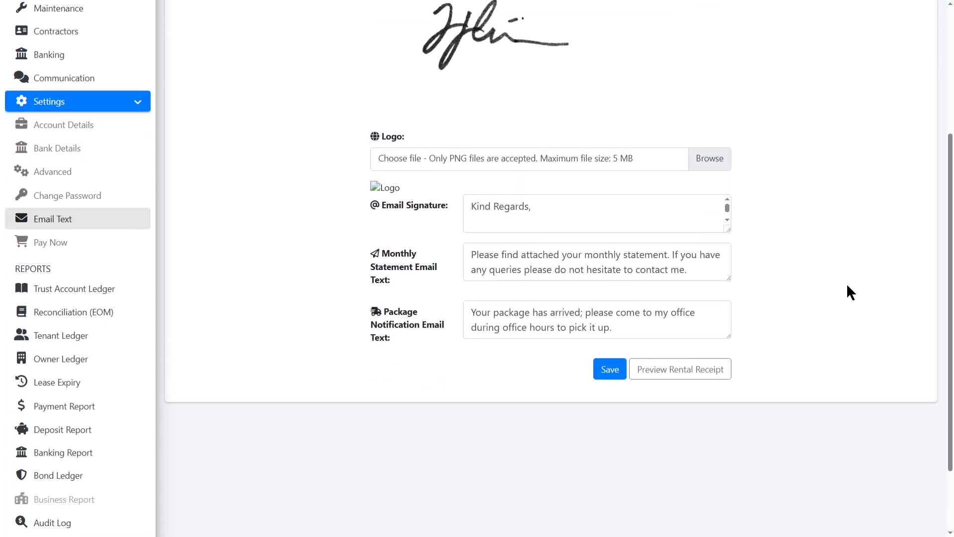
pyautogui.click(675, 376)
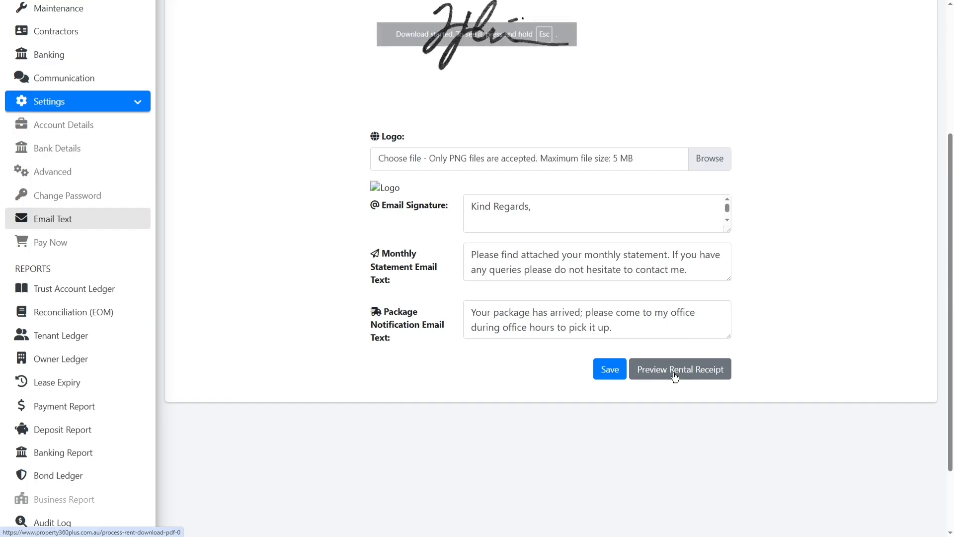
# Open the downloaded Rent Receipt Preview PDF for Emerald Gardens to check the signature.
pyautogui.scroll(4, 564, 92)
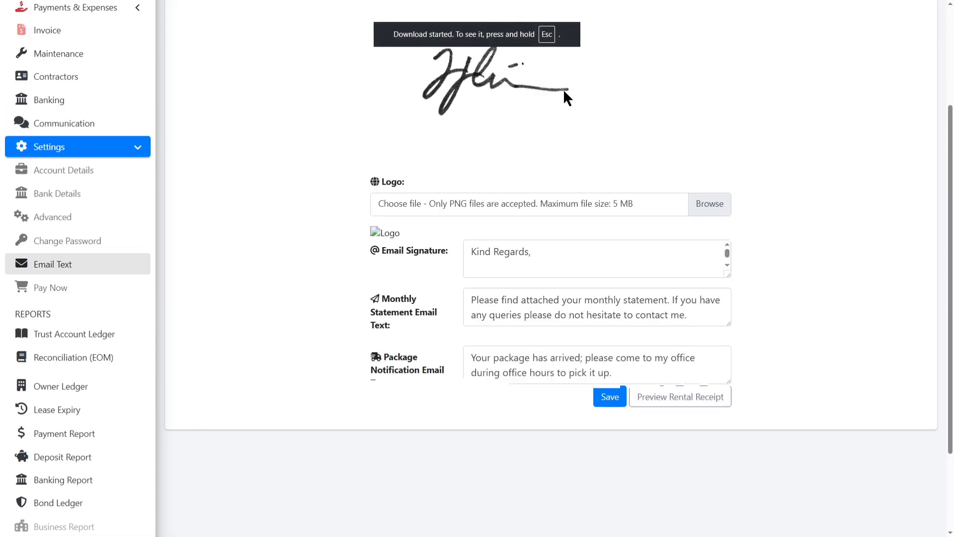
pyautogui.press('Escape')
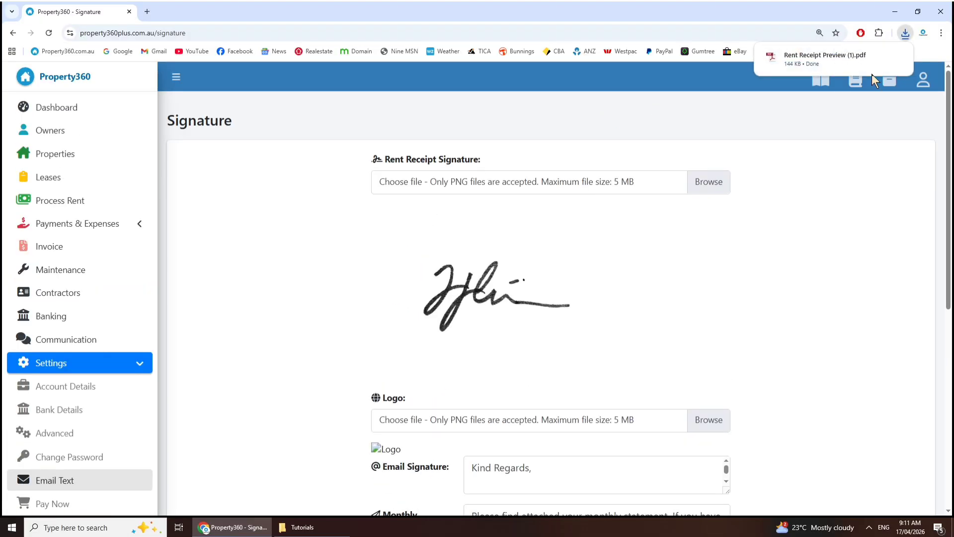
pyautogui.click(805, 60)
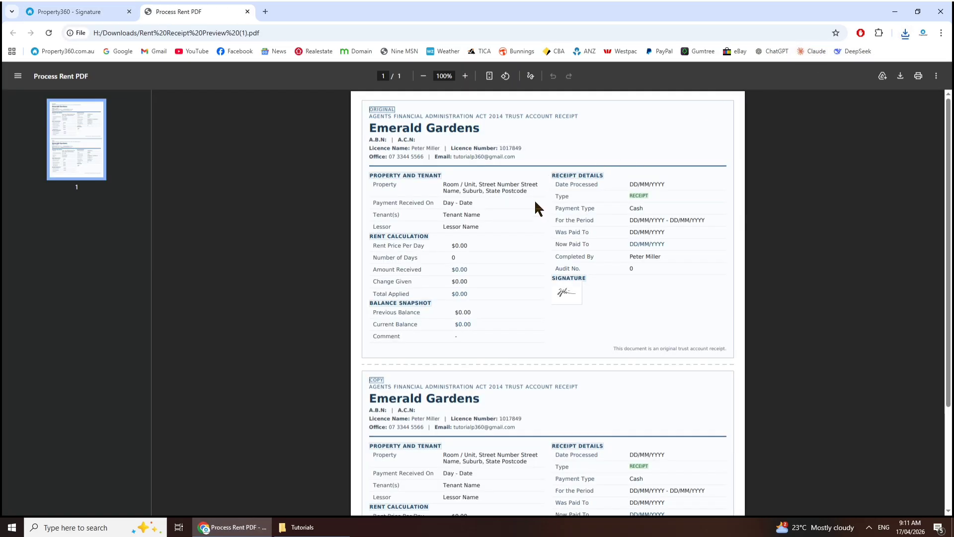
pyautogui.scroll(3, 539, 222)
pyautogui.scroll(2, 632, 281)
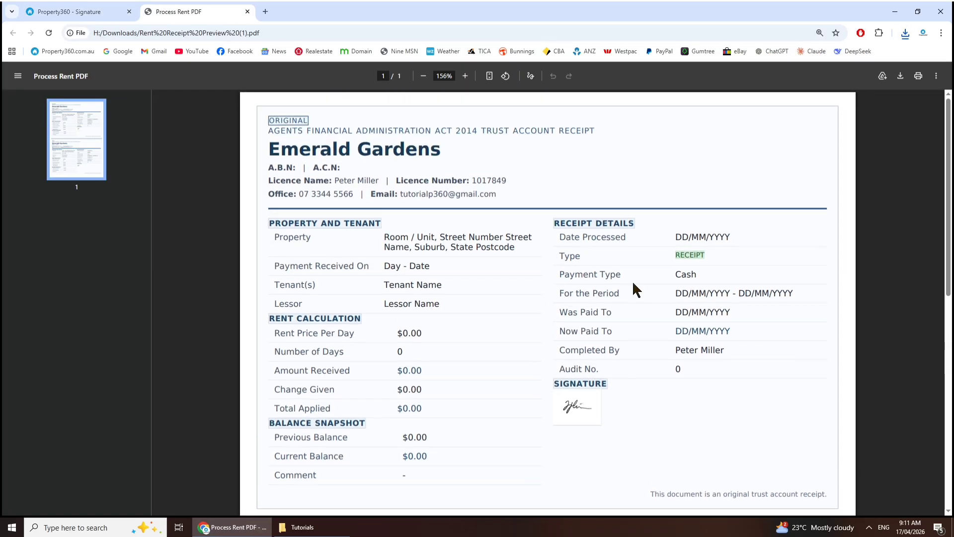